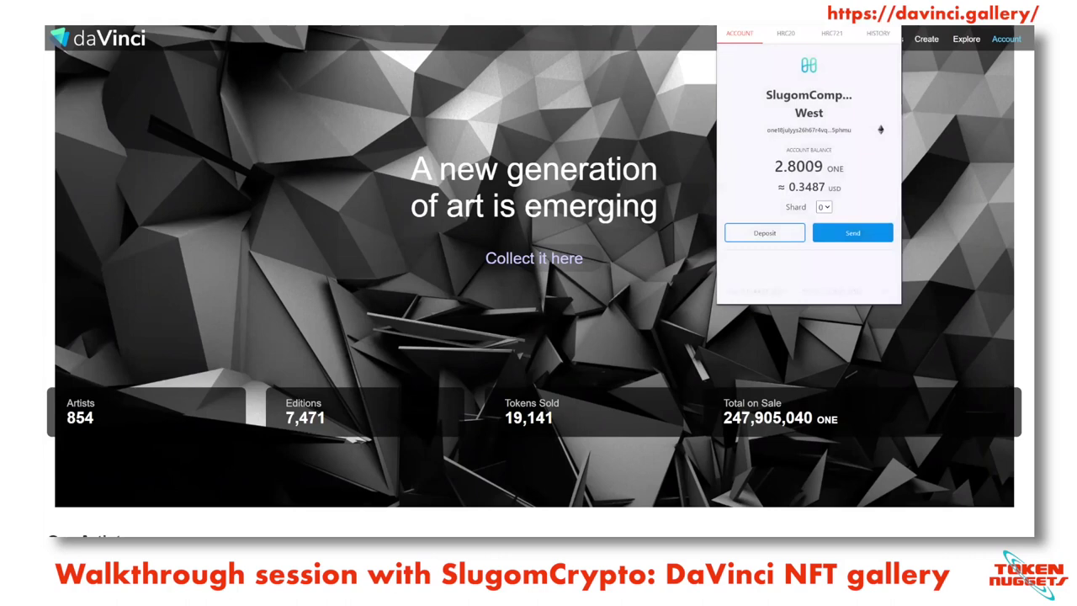
- Dismiss the wallet balance popup and browse the Featured Artists on the Artists page
{"action": "left_click", "coordinate": [992, 88]}
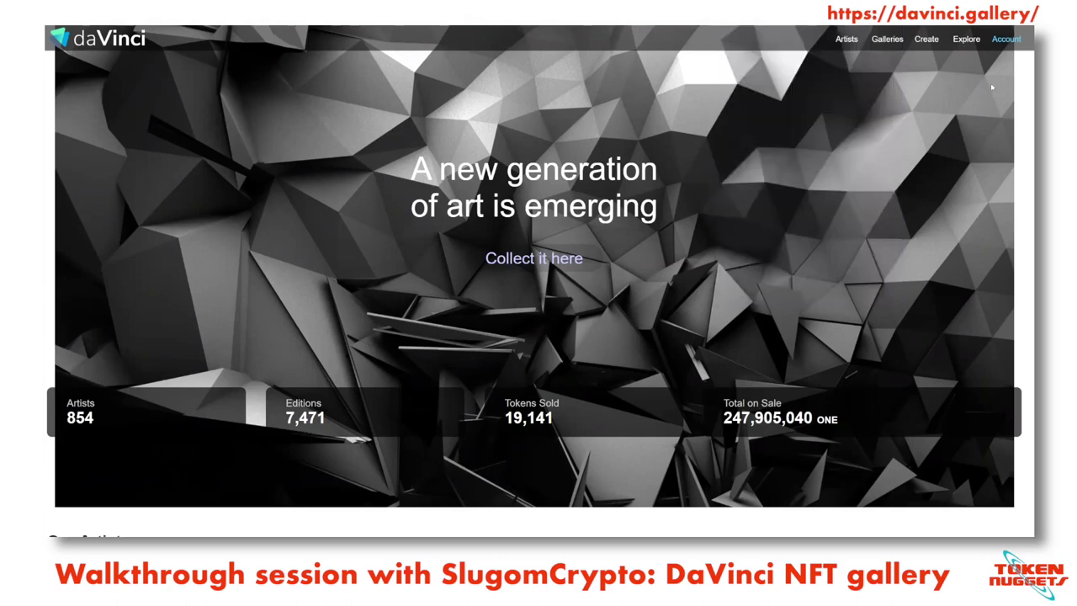
{"action": "left_click", "coordinate": [1009, 40]}
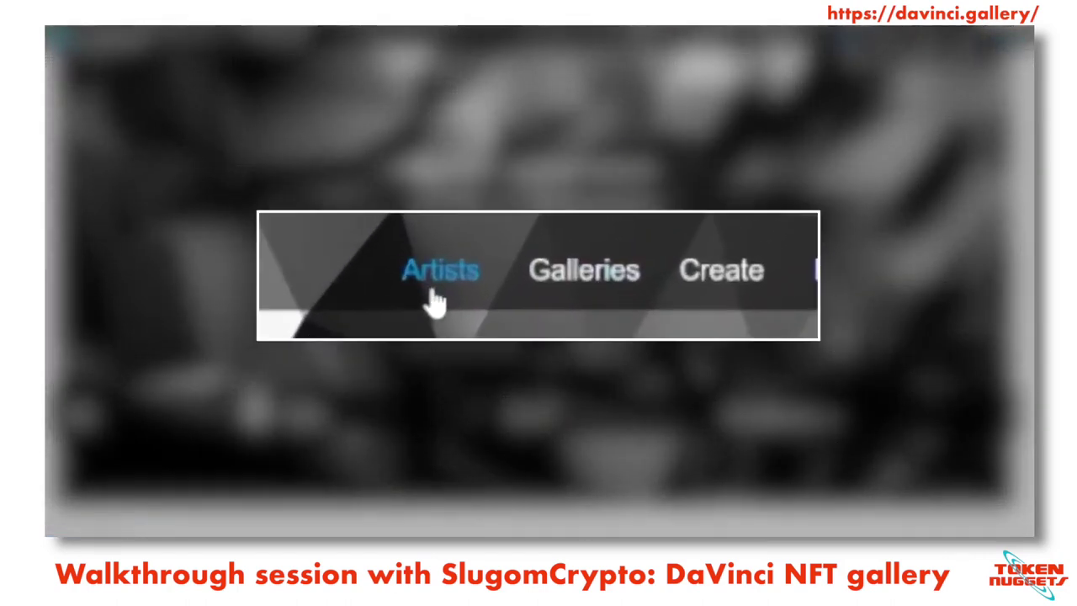
{"action": "left_click", "coordinate": [846, 41]}
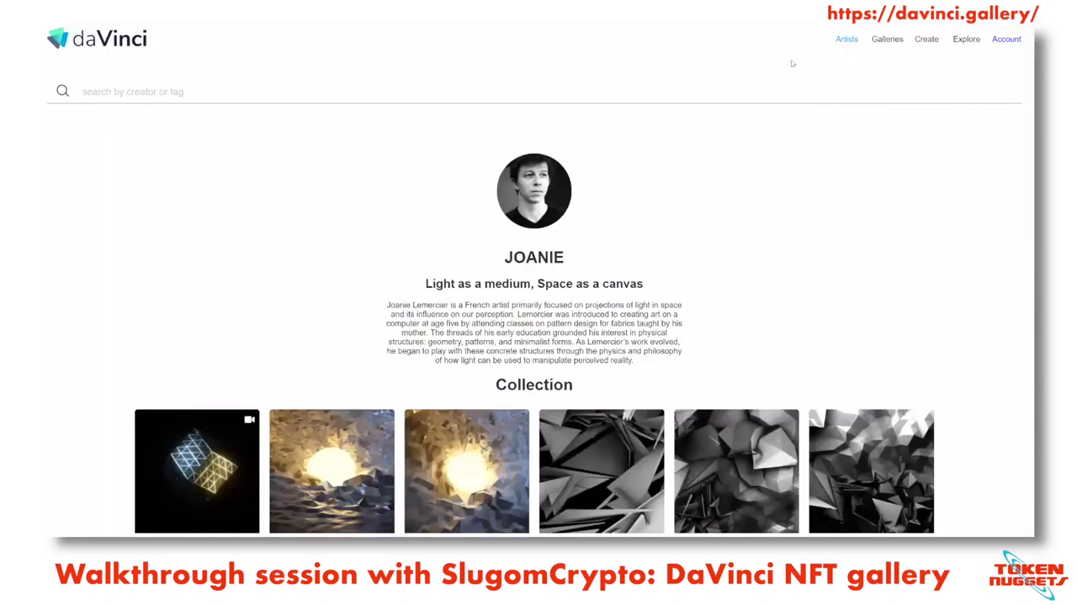
{"action": "scroll", "coordinate": [660, 160], "scroll_direction": "down", "scroll_amount": 5}
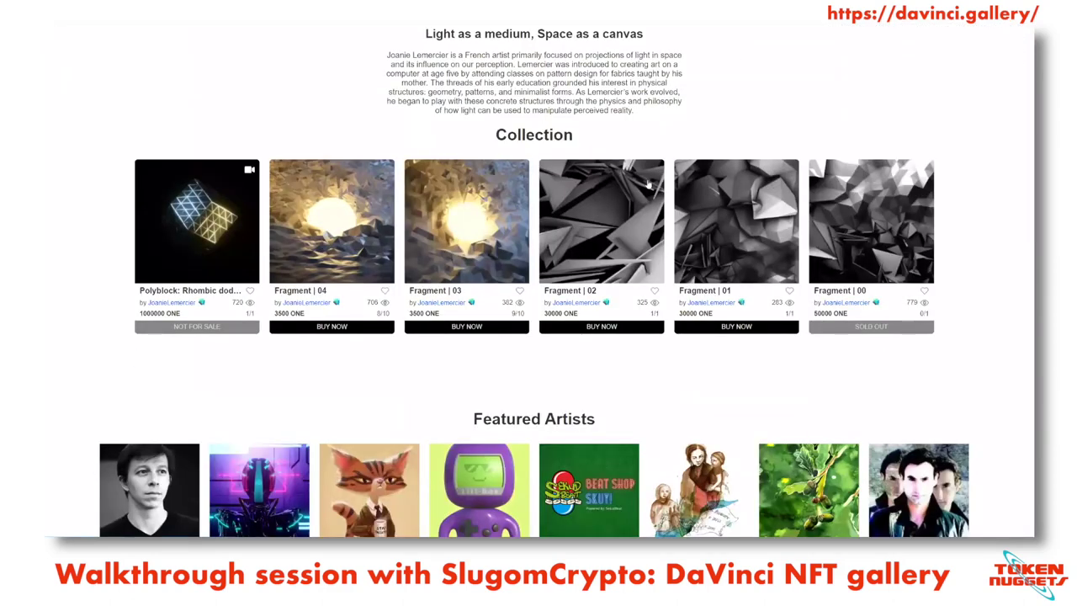
{"action": "scroll", "coordinate": [616, 200], "scroll_direction": "down", "scroll_amount": 4}
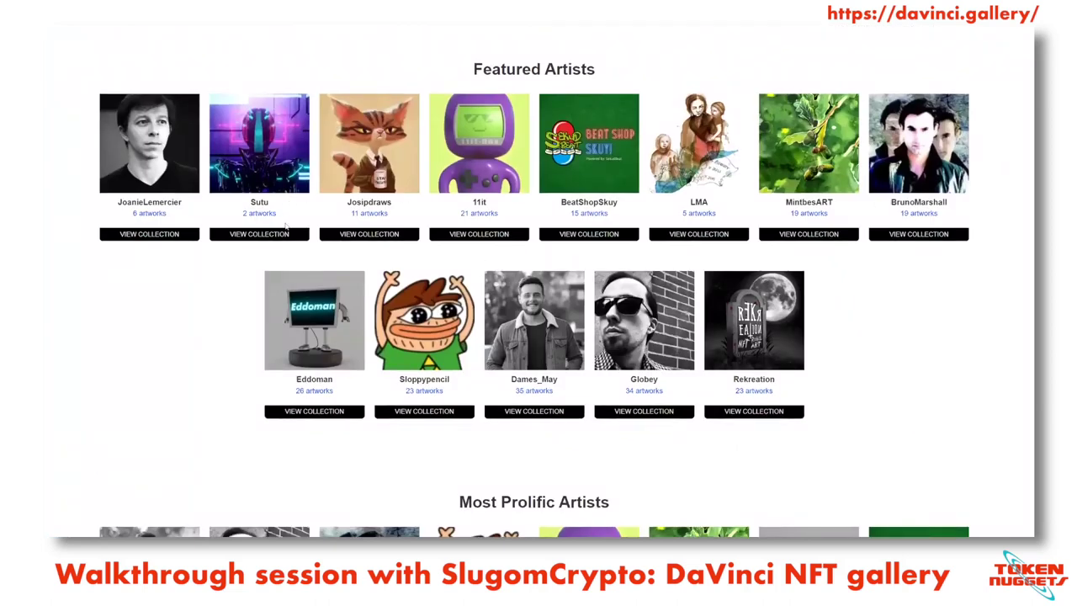
{"action": "left_click", "coordinate": [417, 340]}
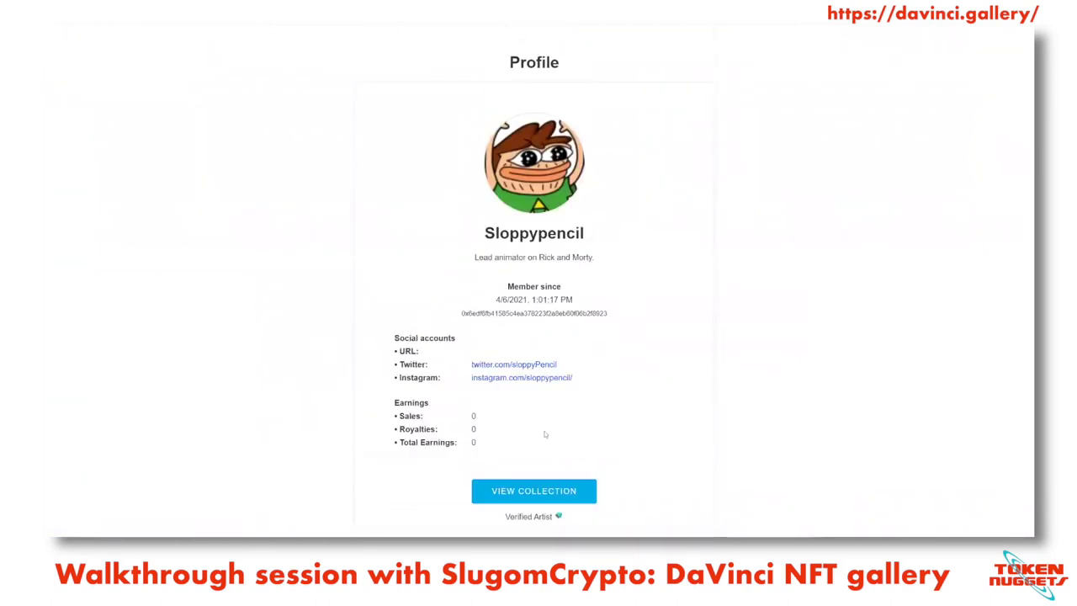
{"action": "left_click", "coordinate": [515, 492]}
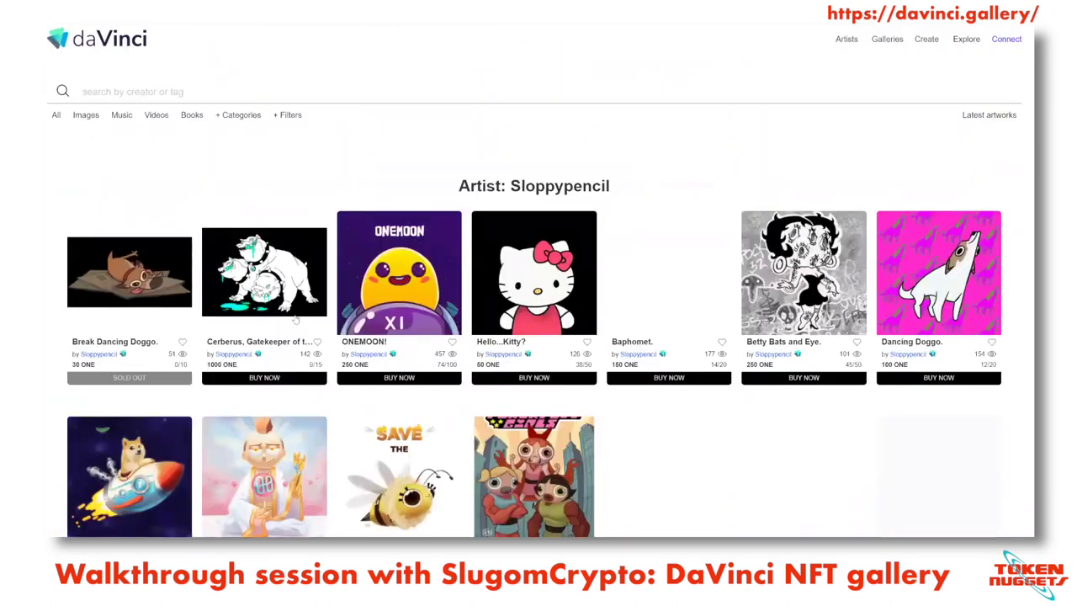
{"action": "scroll", "coordinate": [295, 320], "scroll_direction": "down", "scroll_amount": 3}
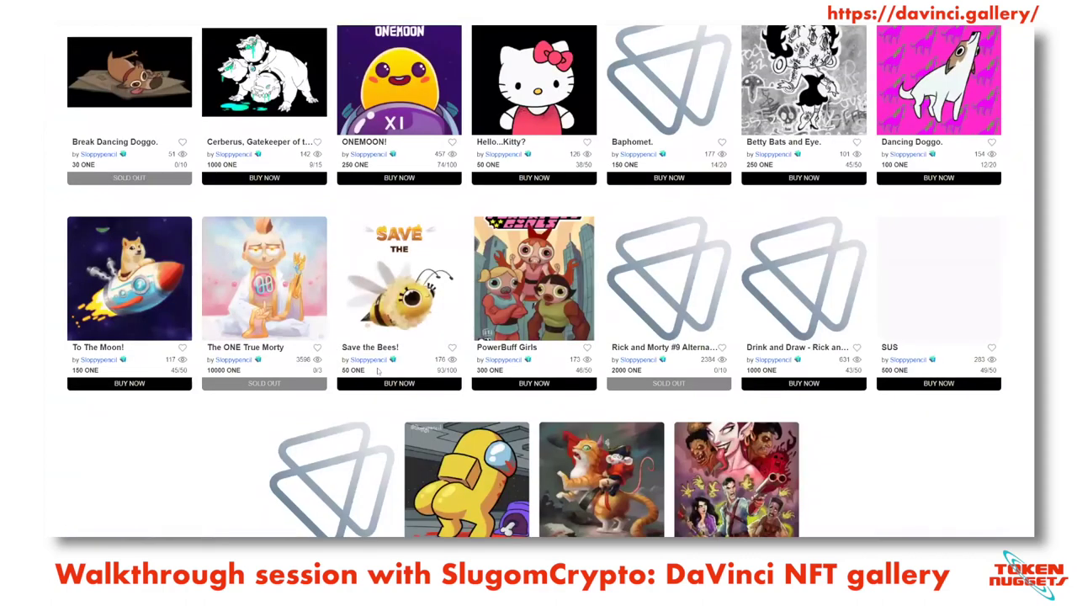
{"action": "scroll", "coordinate": [742, 335], "scroll_direction": "down", "scroll_amount": 1}
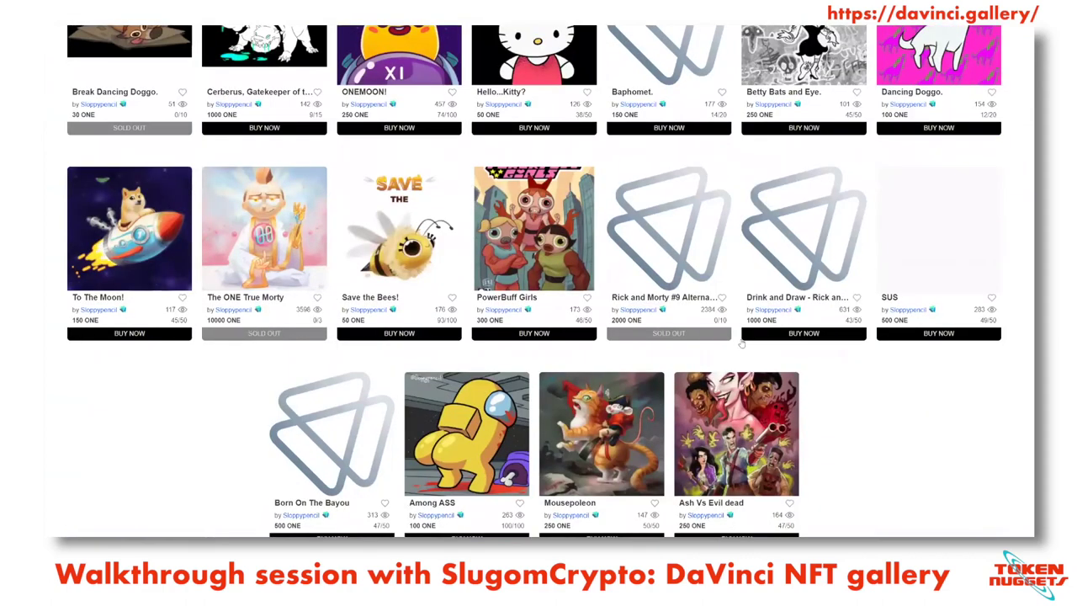
{"action": "scroll", "coordinate": [742, 345], "scroll_direction": "down", "scroll_amount": 2}
{"action": "scroll", "coordinate": [742, 354], "scroll_direction": "up", "scroll_amount": 1}
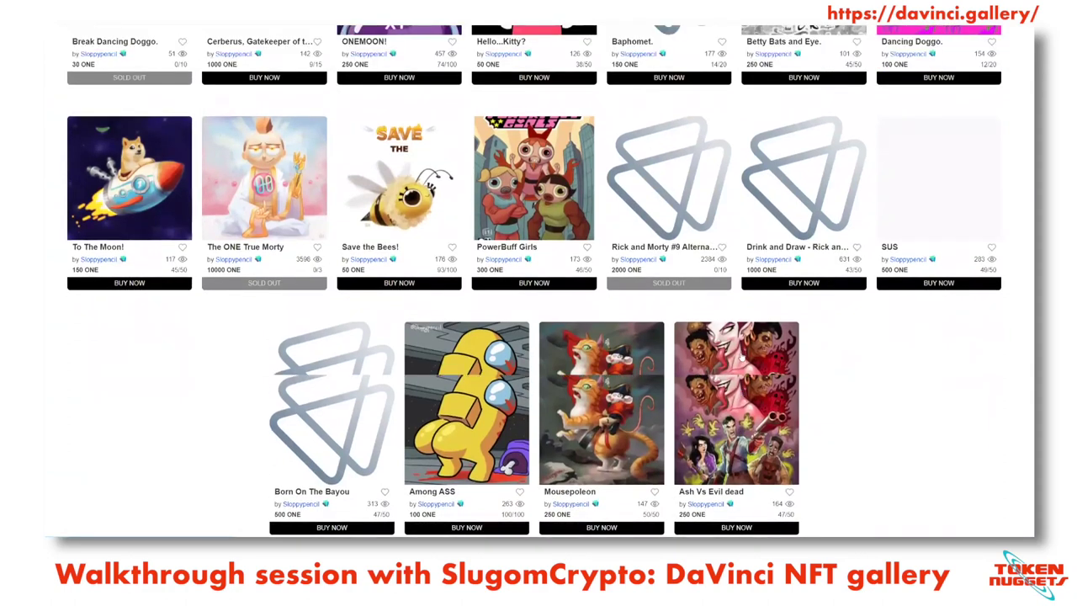
{"action": "scroll", "coordinate": [729, 47], "scroll_direction": "up", "scroll_amount": 6}
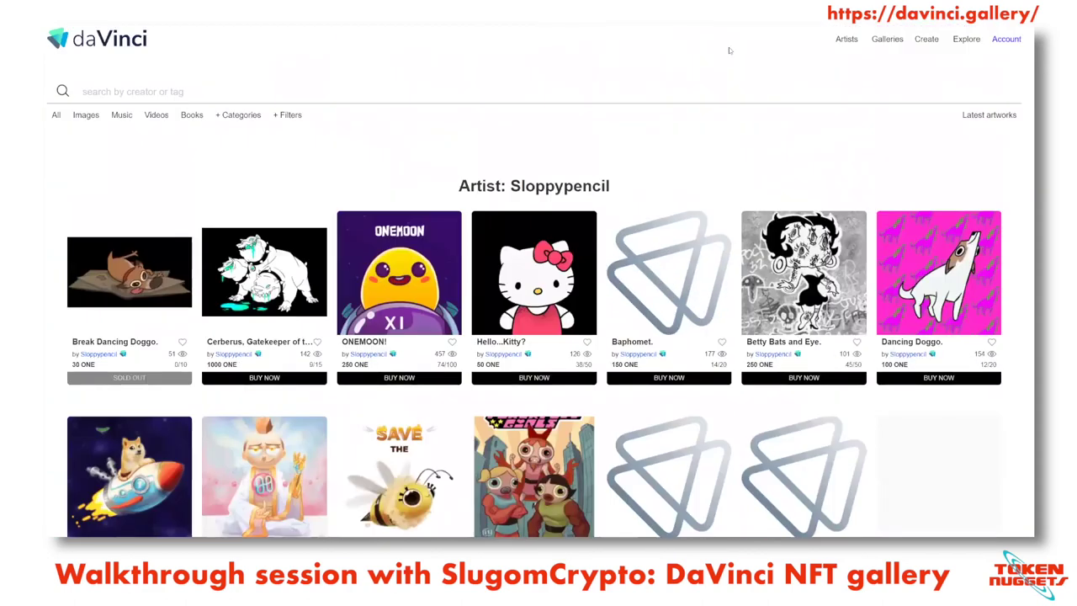
- Browse the curated Galleries page
{"action": "left_click", "coordinate": [885, 39]}
{"action": "scroll", "coordinate": [757, 153], "scroll_direction": "down", "scroll_amount": 6}
{"action": "scroll", "coordinate": [756, 156], "scroll_direction": "up", "scroll_amount": 3}
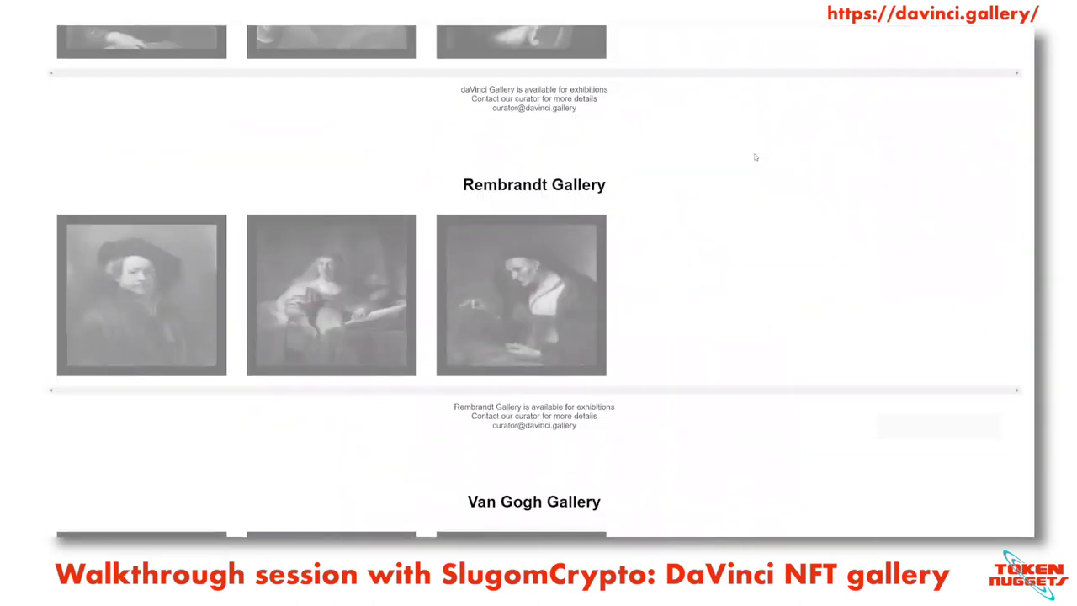
{"action": "scroll", "coordinate": [756, 156], "scroll_direction": "up", "scroll_amount": 3}
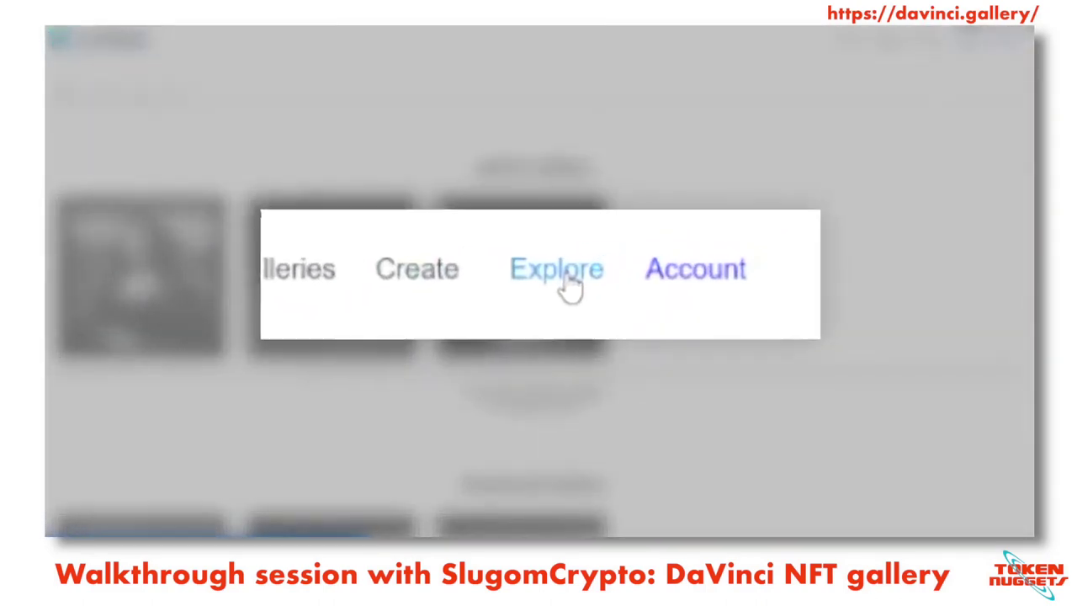
- Go to Explore and look through the 'From Our Artists' artwork grid
{"action": "left_click", "coordinate": [571, 288]}
{"action": "scroll", "coordinate": [623, 197], "scroll_direction": "down", "scroll_amount": 1}
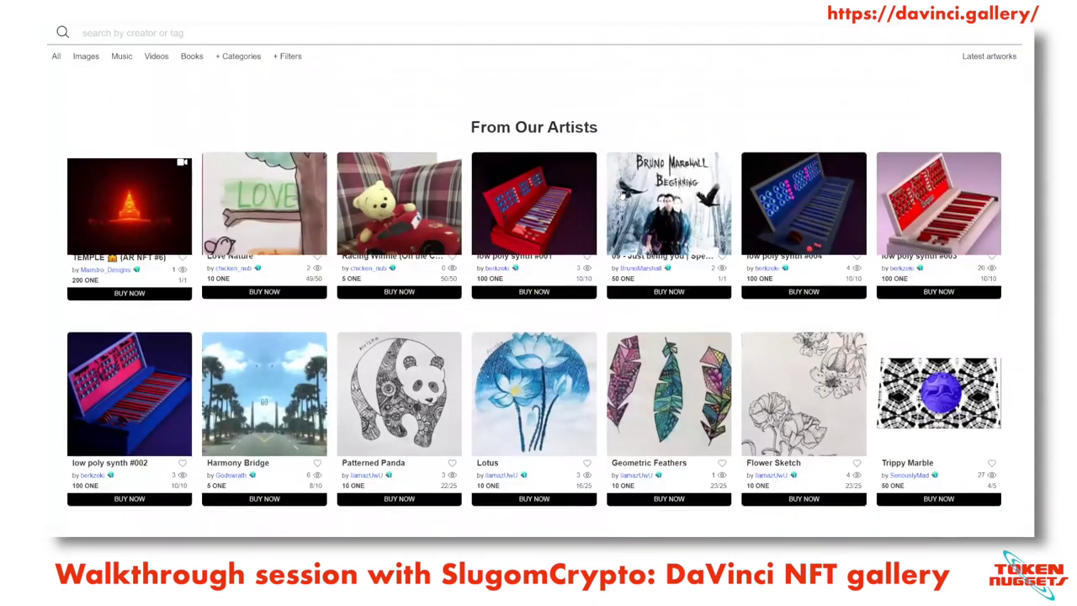
{"action": "scroll", "coordinate": [623, 195], "scroll_direction": "down", "scroll_amount": 7}
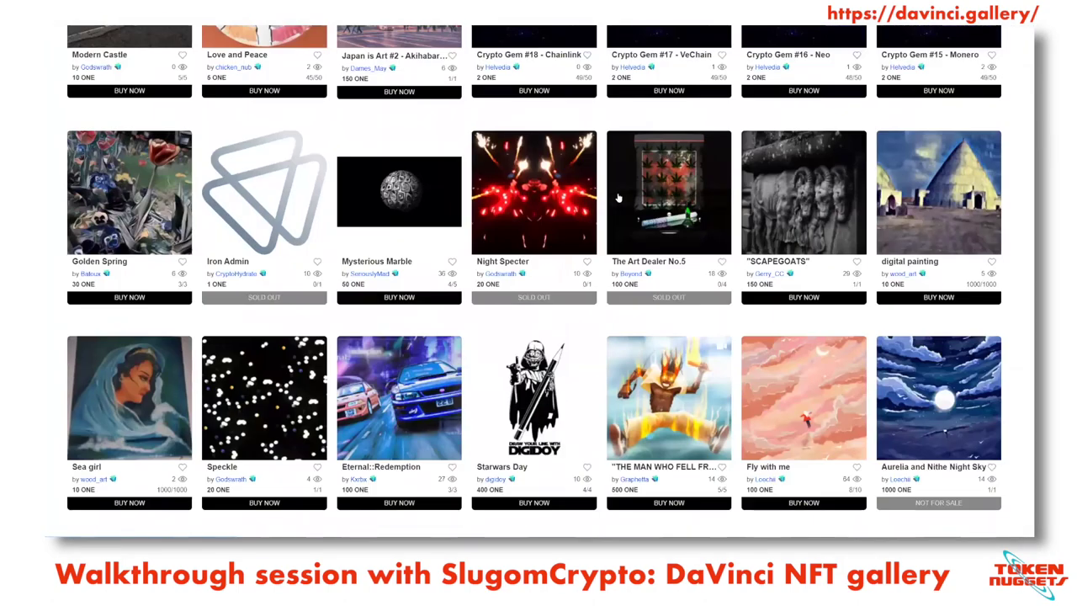
{"action": "scroll", "coordinate": [618, 198], "scroll_direction": "up", "scroll_amount": 8}
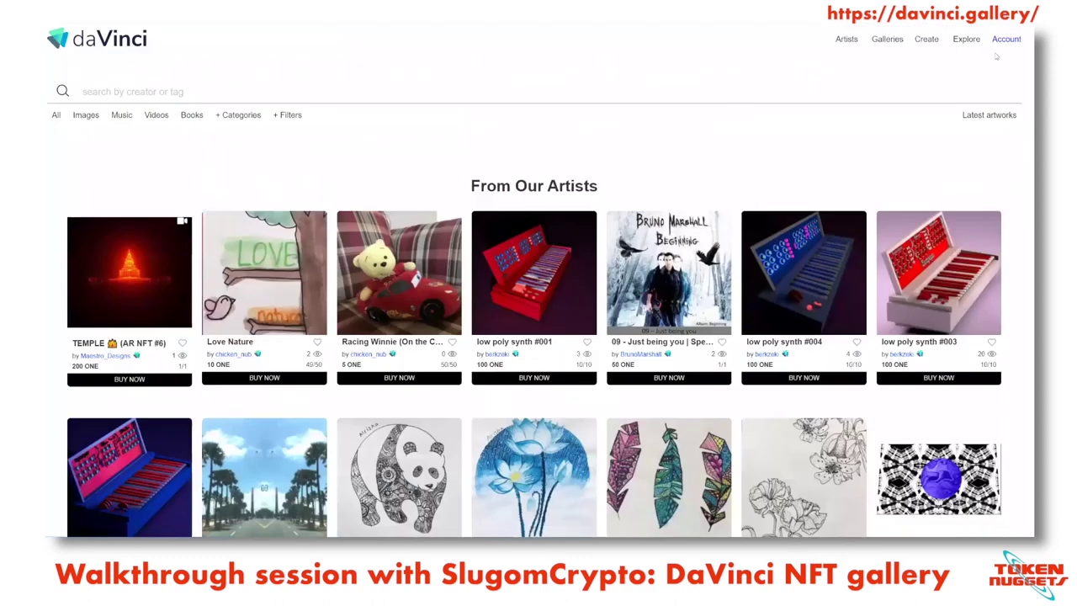
- Open the Orange Kitty NFT's edit page from My Creations
{"action": "left_click", "coordinate": [1002, 40]}
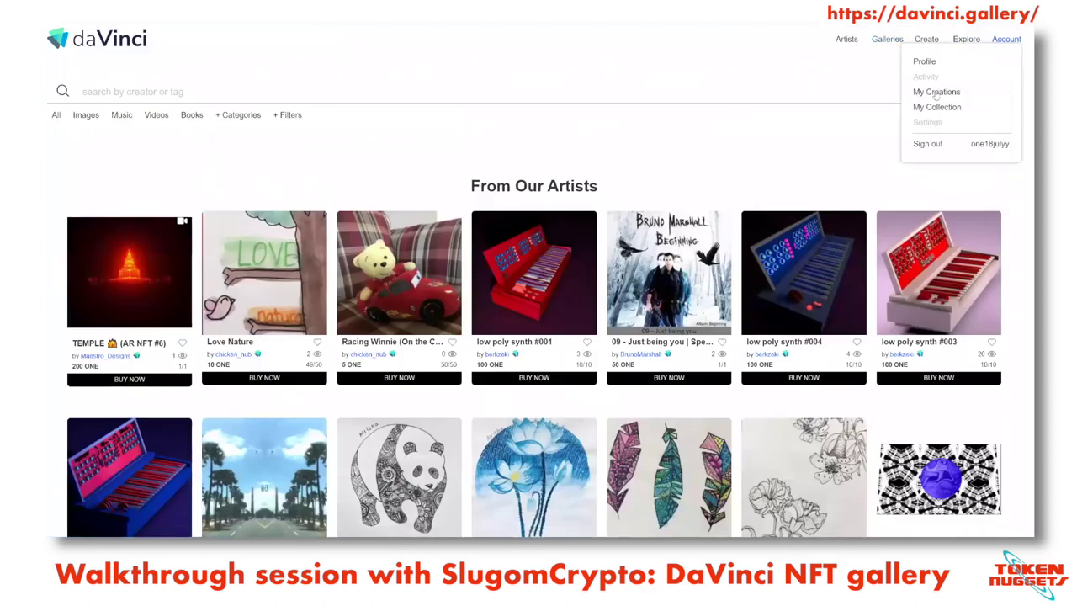
{"action": "left_click", "coordinate": [936, 92]}
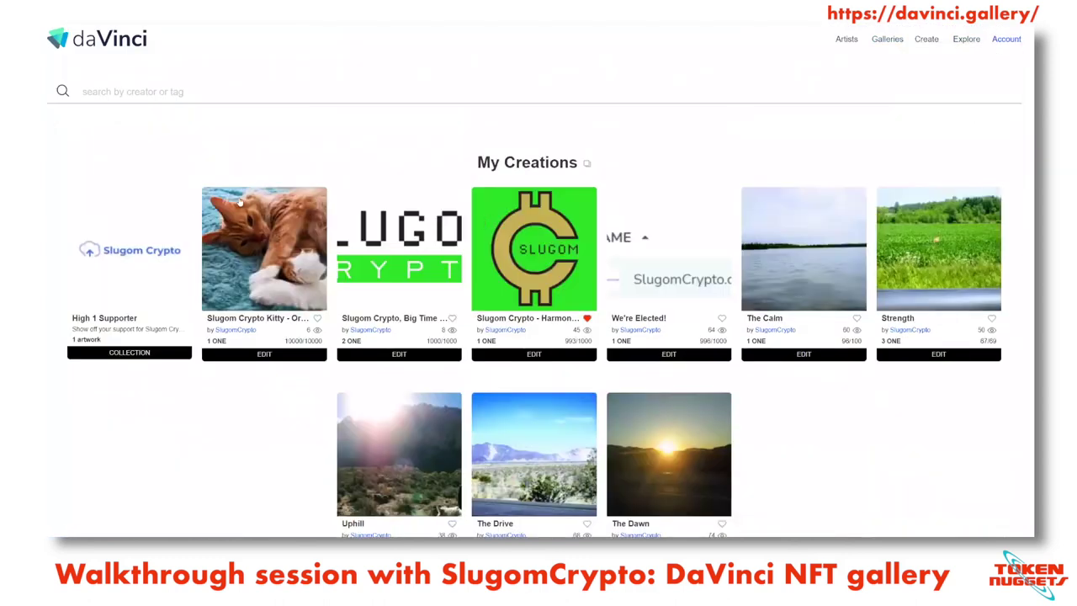
{"action": "left_click", "coordinate": [255, 219]}
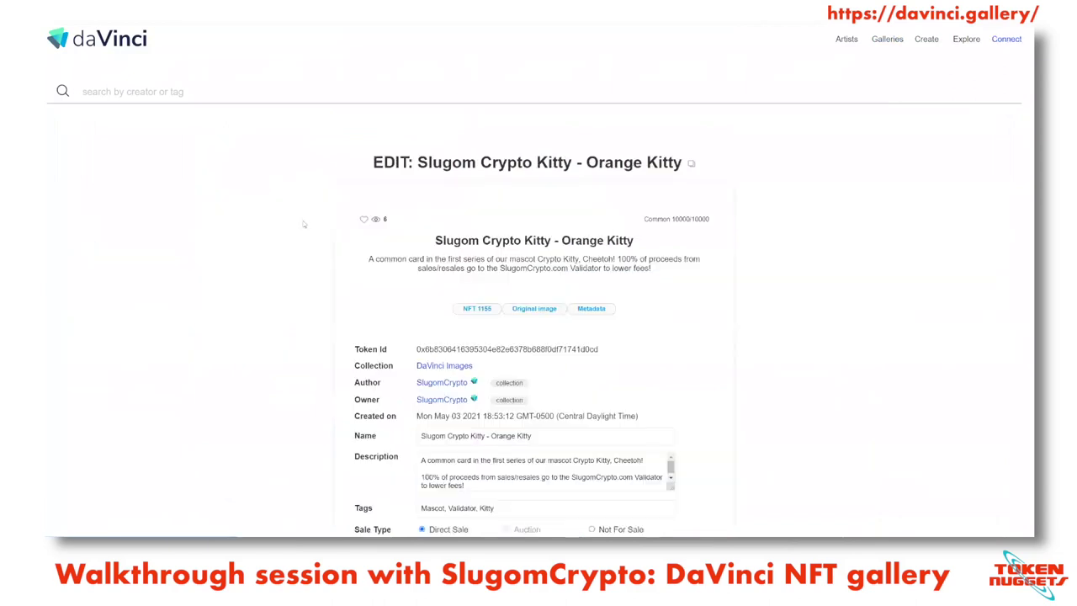
{"action": "scroll", "coordinate": [803, 295], "scroll_direction": "down", "scroll_amount": 2}
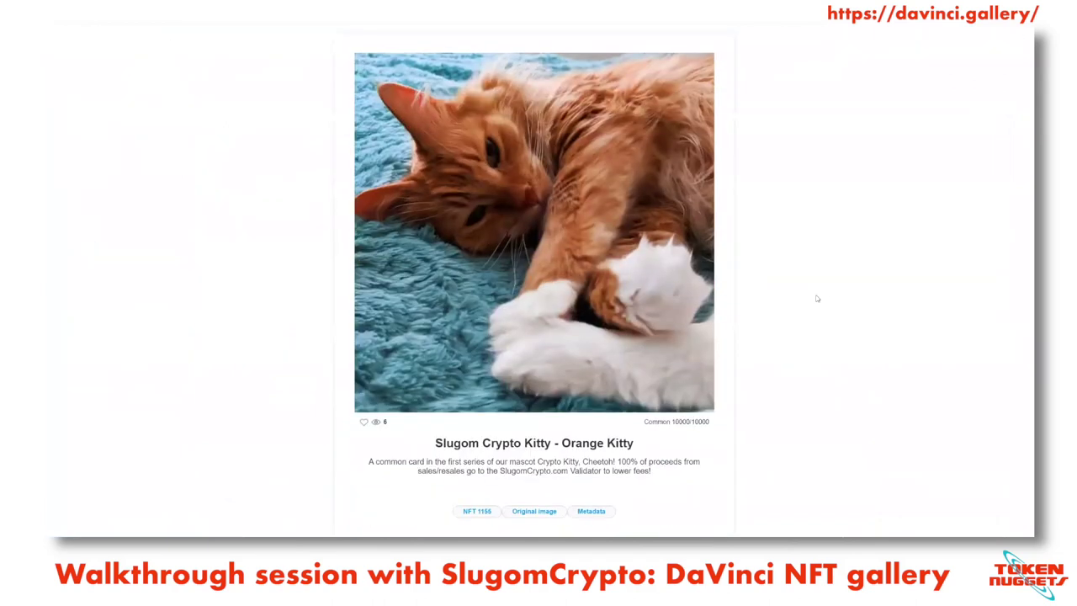
{"action": "scroll", "coordinate": [822, 305], "scroll_direction": "down", "scroll_amount": 1}
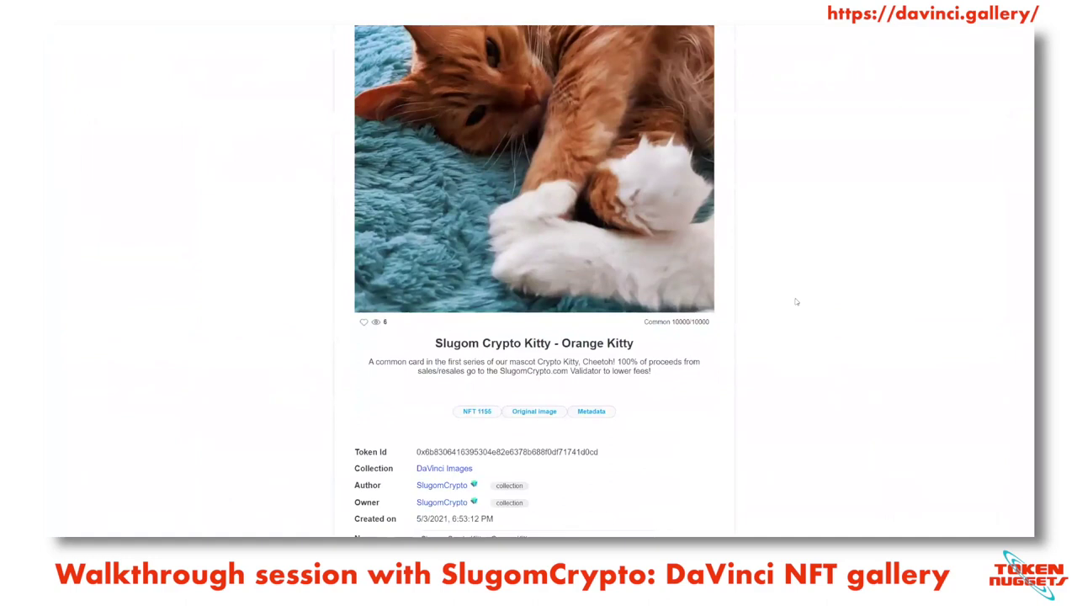
- Review the Orange Kitty's details and its Direct Sale setting at 1 ONE
{"action": "scroll", "coordinate": [757, 324], "scroll_direction": "down", "scroll_amount": 1}
{"action": "scroll", "coordinate": [755, 329], "scroll_direction": "up", "scroll_amount": 2}
{"action": "scroll", "coordinate": [751, 335], "scroll_direction": "down", "scroll_amount": 1}
{"action": "scroll", "coordinate": [748, 335], "scroll_direction": "down", "scroll_amount": 1}
{"action": "scroll", "coordinate": [747, 336], "scroll_direction": "up", "scroll_amount": 2}
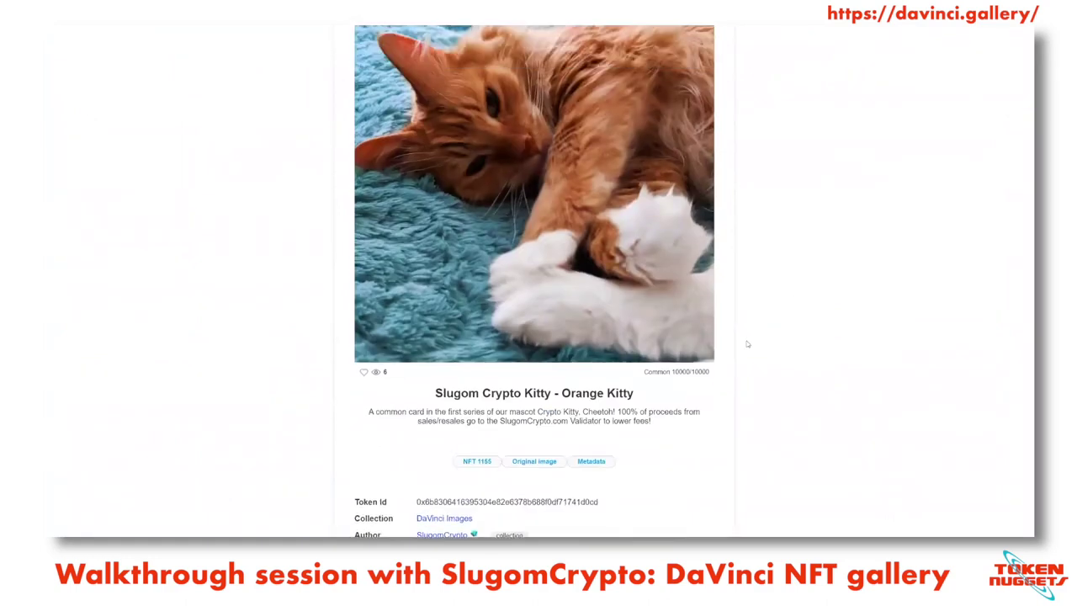
{"action": "scroll", "coordinate": [743, 340], "scroll_direction": "up", "scroll_amount": 2}
{"action": "scroll", "coordinate": [732, 362], "scroll_direction": "down", "scroll_amount": 2}
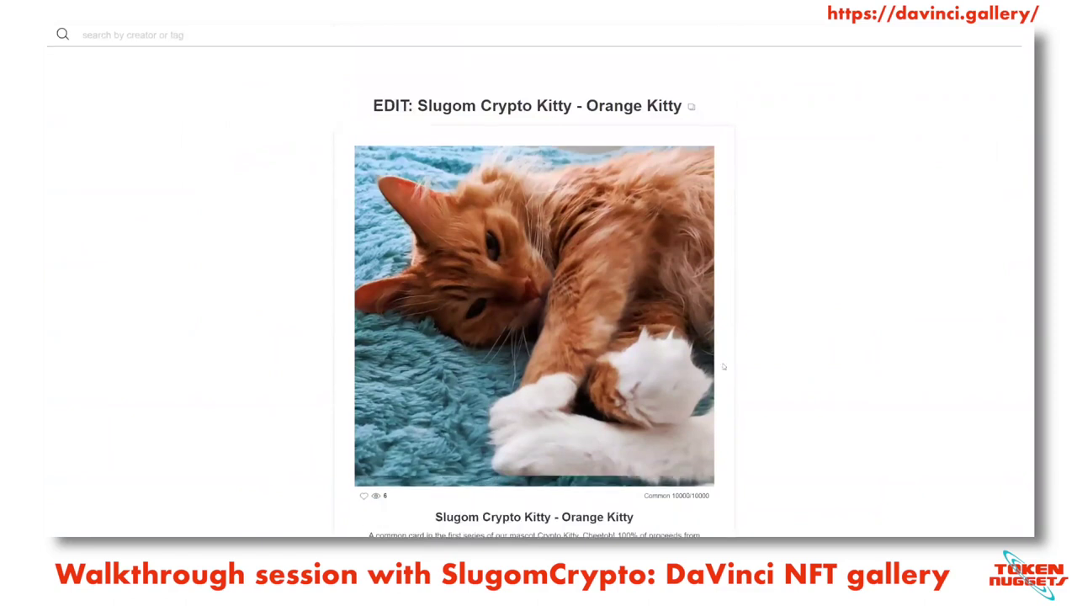
{"action": "scroll", "coordinate": [723, 382], "scroll_direction": "down", "scroll_amount": 4}
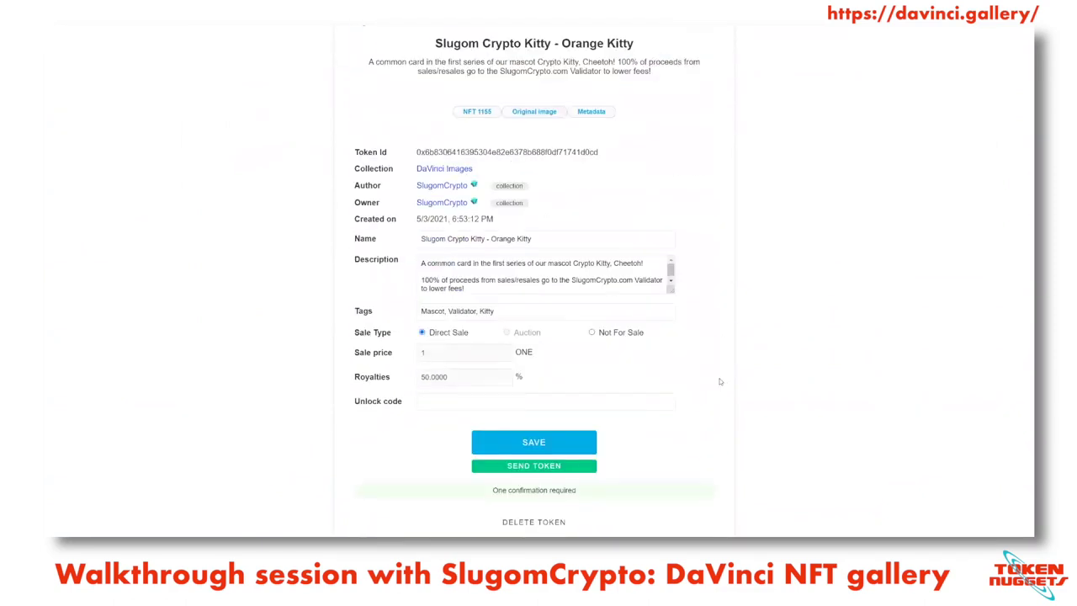
{"action": "scroll", "coordinate": [717, 384], "scroll_direction": "up", "scroll_amount": 5}
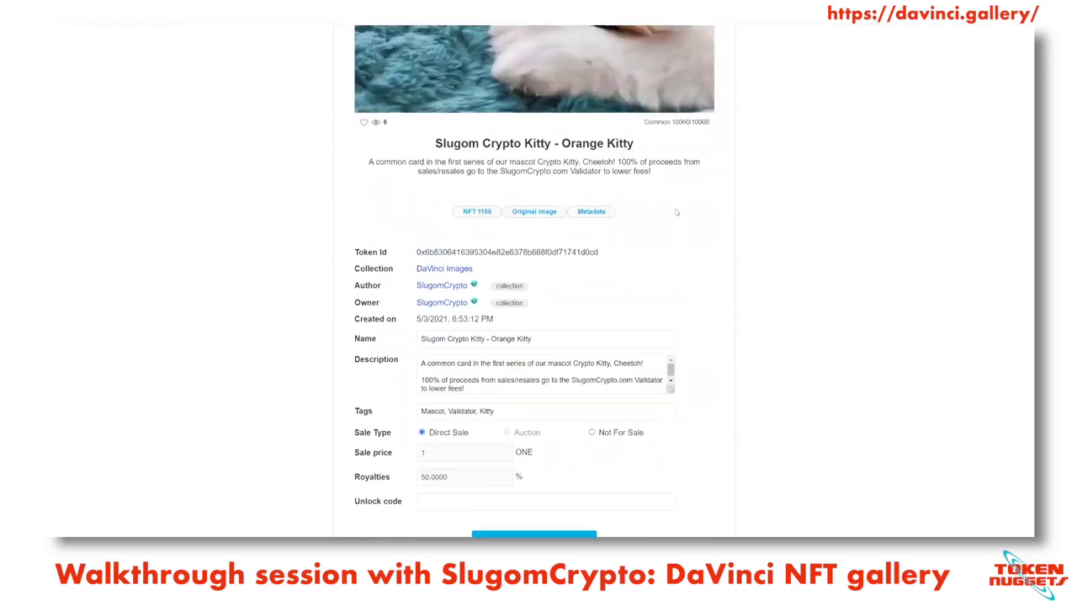
{"action": "scroll", "coordinate": [636, 185], "scroll_direction": "up", "scroll_amount": 2}
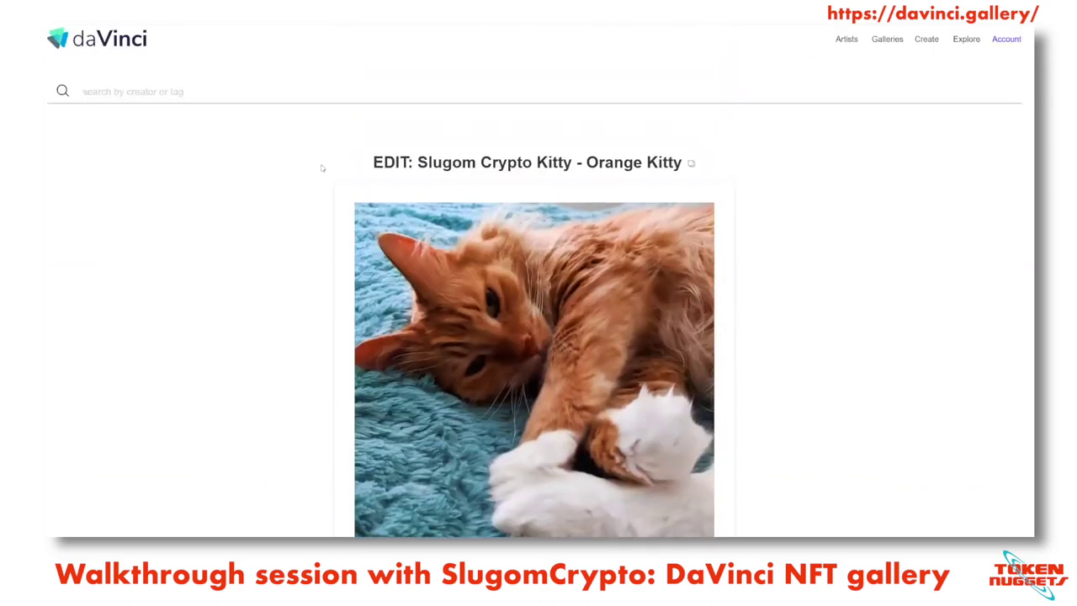
{"action": "scroll", "coordinate": [538, 336], "scroll_direction": "up", "scroll_amount": 1}
{"action": "key", "text": "ctrl+l"}
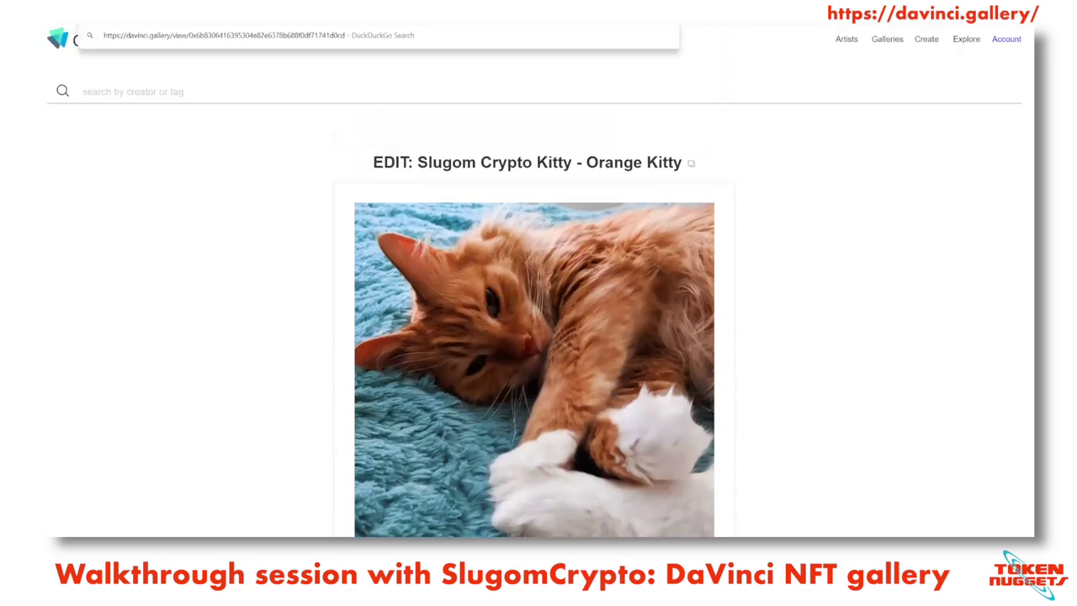
{"action": "key", "text": "Return"}
{"action": "scroll", "coordinate": [233, 193], "scroll_direction": "down", "scroll_amount": 3}
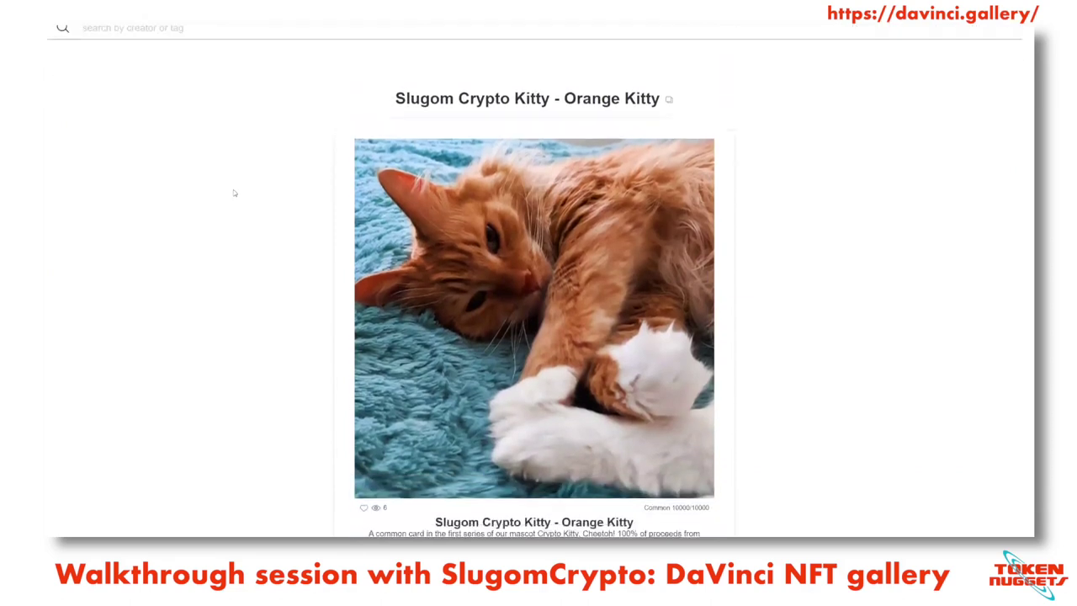
{"action": "scroll", "coordinate": [641, 380], "scroll_direction": "up", "scroll_amount": 1}
{"action": "scroll", "coordinate": [641, 379], "scroll_direction": "down", "scroll_amount": 1}
{"action": "scroll", "coordinate": [641, 379], "scroll_direction": "up", "scroll_amount": 2}
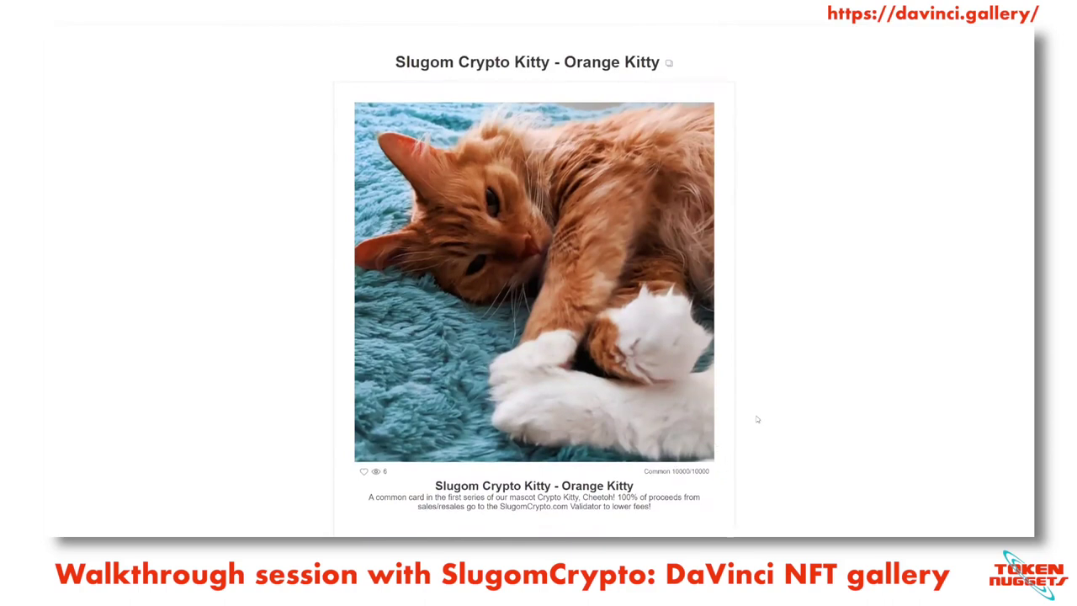
{"action": "scroll", "coordinate": [757, 416], "scroll_direction": "down", "scroll_amount": 3}
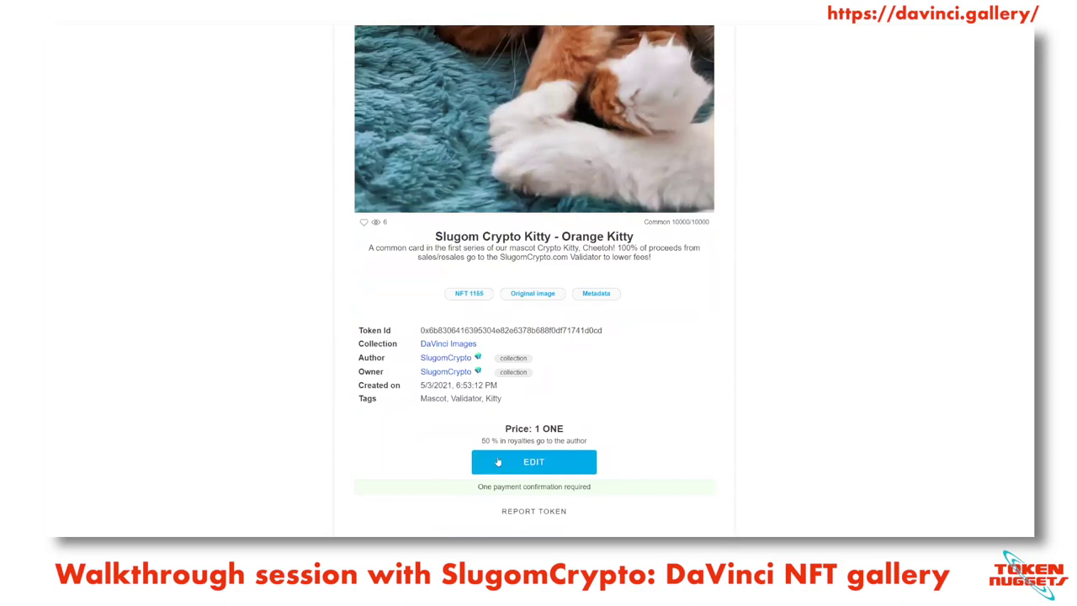
{"action": "scroll", "coordinate": [507, 310], "scroll_direction": "down", "scroll_amount": 1}
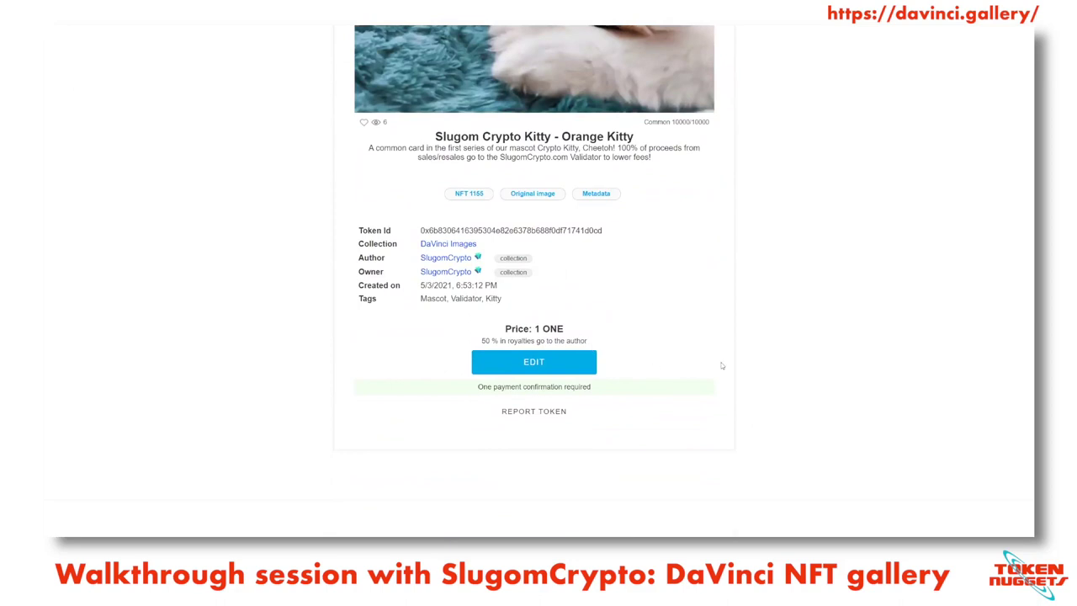
{"action": "scroll", "coordinate": [721, 366], "scroll_direction": "up", "scroll_amount": 4}
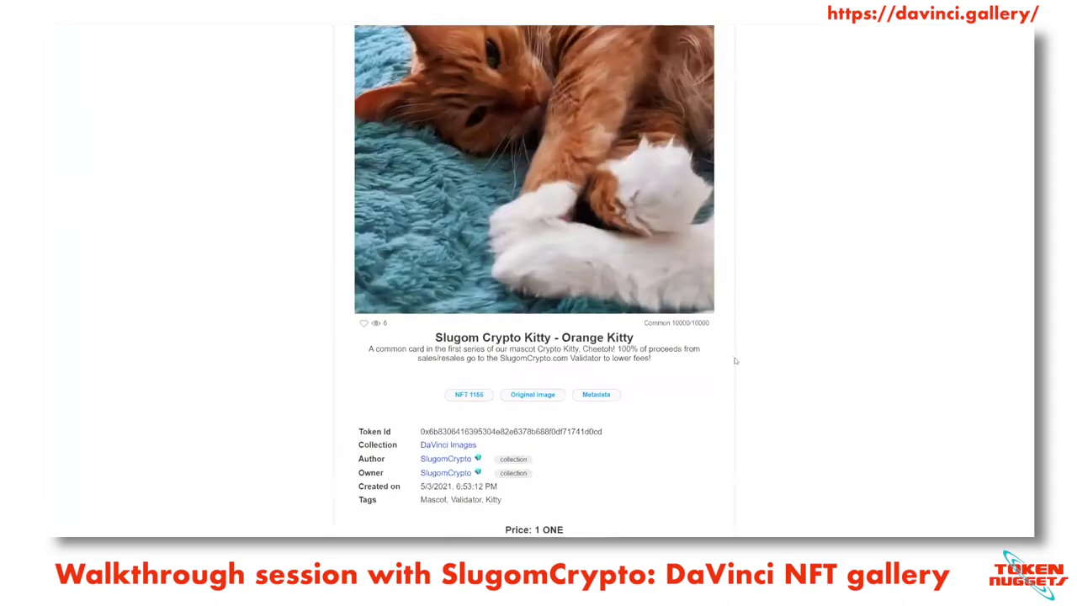
{"action": "scroll", "coordinate": [769, 345], "scroll_direction": "down", "scroll_amount": 4}
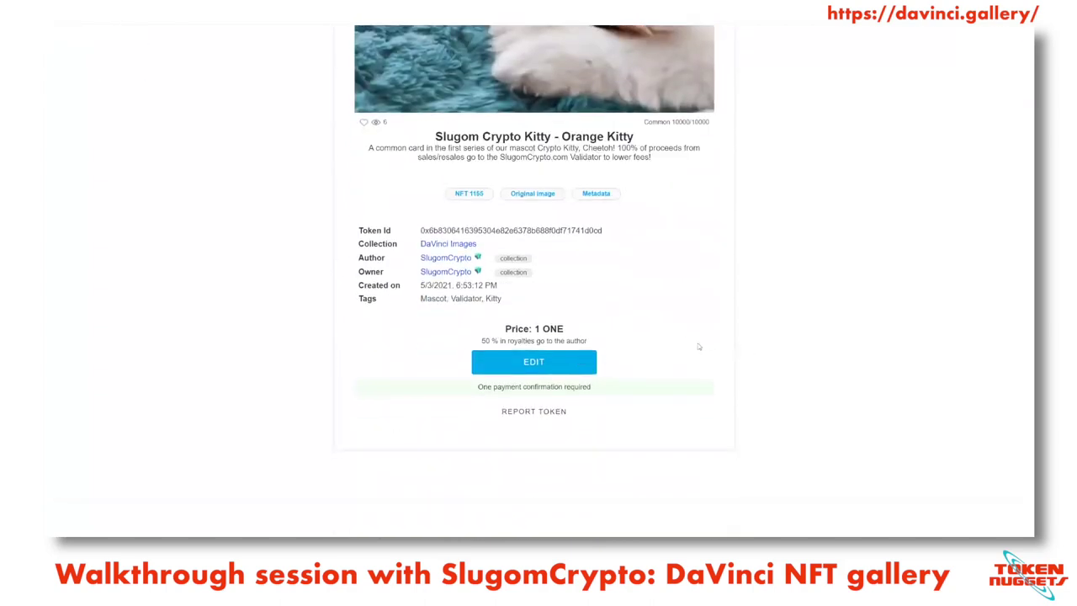
{"action": "scroll", "coordinate": [577, 412], "scroll_direction": "up", "scroll_amount": 1}
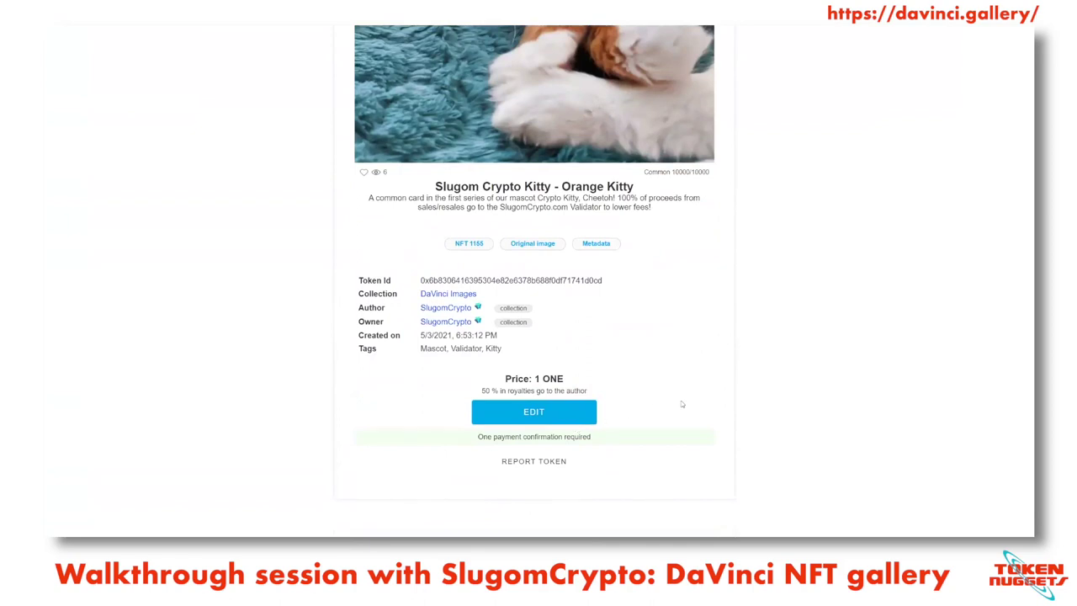
{"action": "scroll", "coordinate": [682, 405], "scroll_direction": "up", "scroll_amount": 5}
{"action": "right_click", "coordinate": [734, 128]}
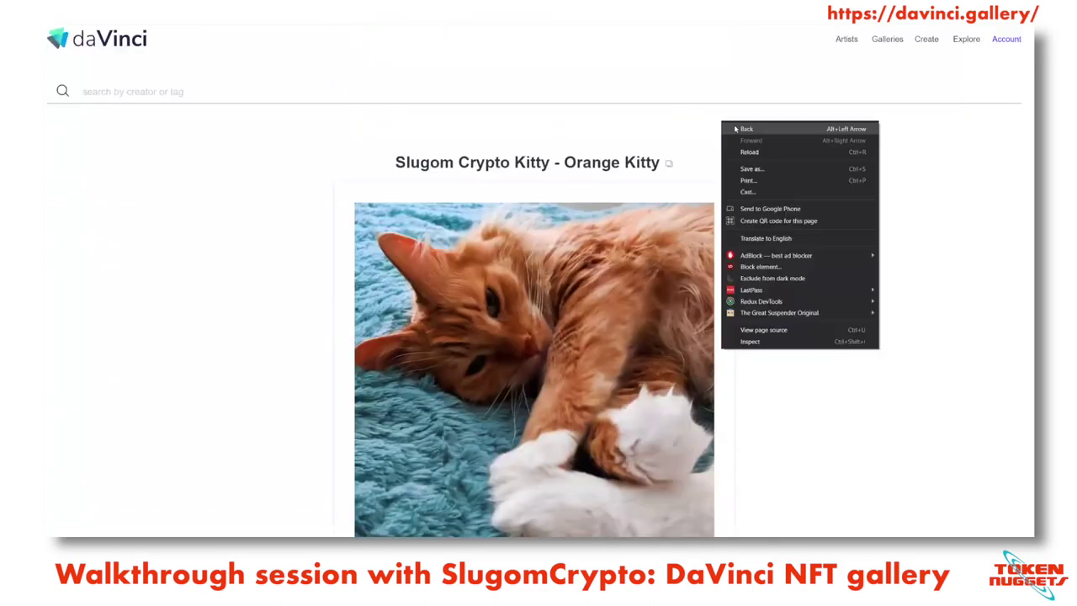
- Return to the Orange Kitty's edit form and look through its fields
{"action": "key", "text": "Escape"}
{"action": "scroll", "coordinate": [711, 203], "scroll_direction": "down", "scroll_amount": 5}
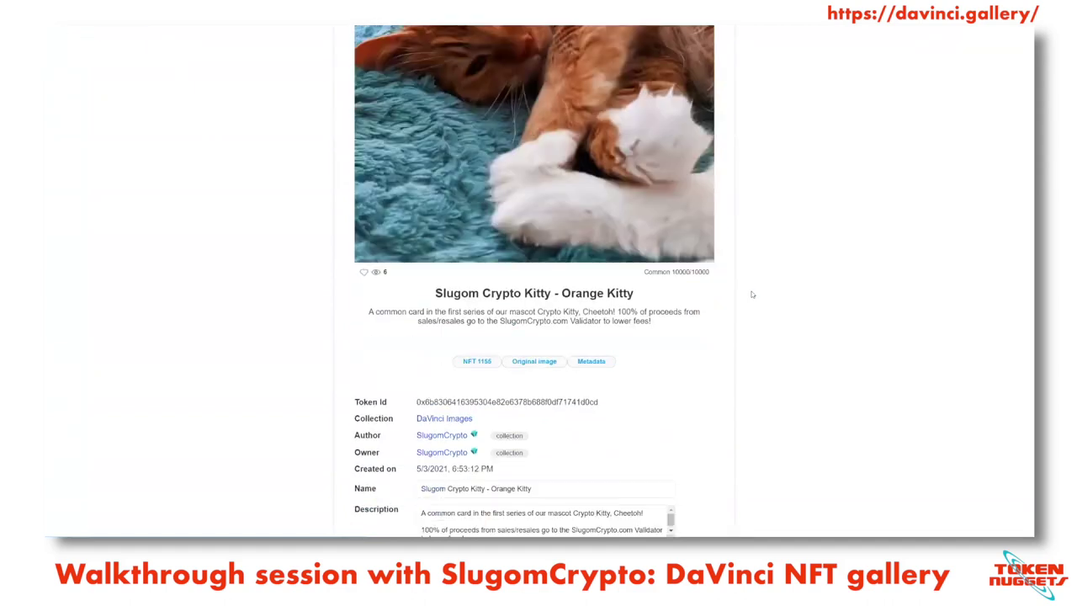
{"action": "scroll", "coordinate": [545, 470], "scroll_direction": "down", "scroll_amount": 1}
{"action": "scroll", "coordinate": [604, 413], "scroll_direction": "down", "scroll_amount": 2}
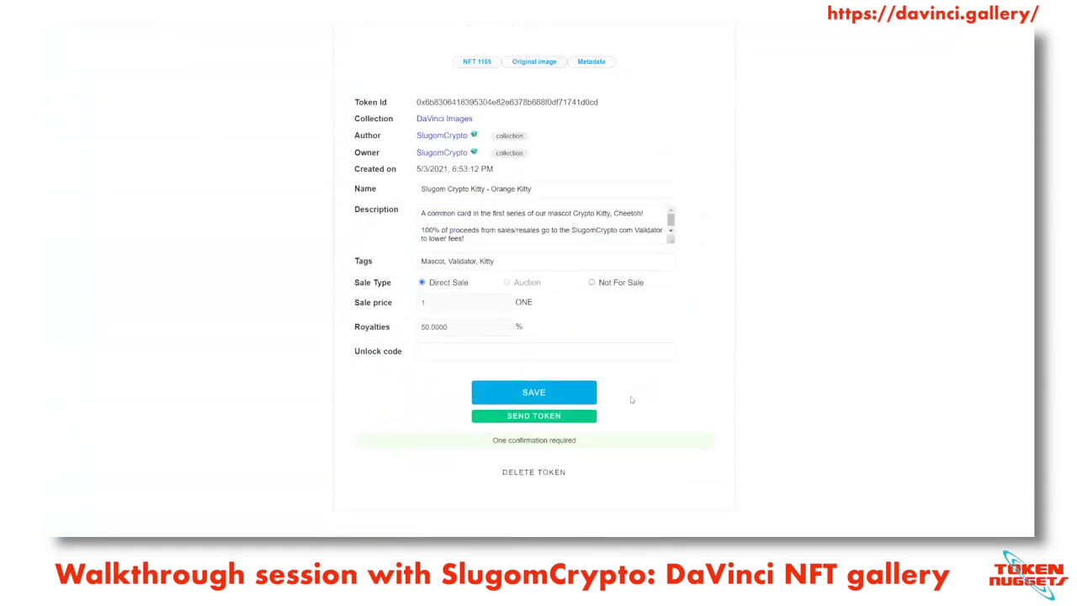
{"action": "scroll", "coordinate": [630, 397], "scroll_direction": "up", "scroll_amount": 3}
{"action": "scroll", "coordinate": [641, 398], "scroll_direction": "up", "scroll_amount": 6}
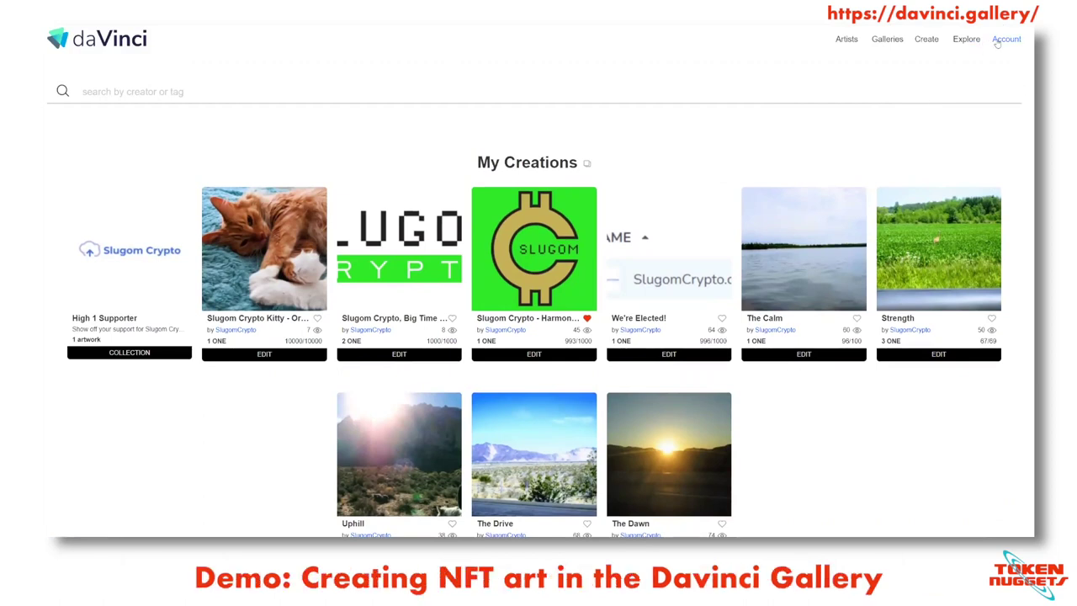
- On the Create page, try the High 1 Supporter and new collection options, cancelling the new one
{"action": "left_click", "coordinate": [925, 40]}
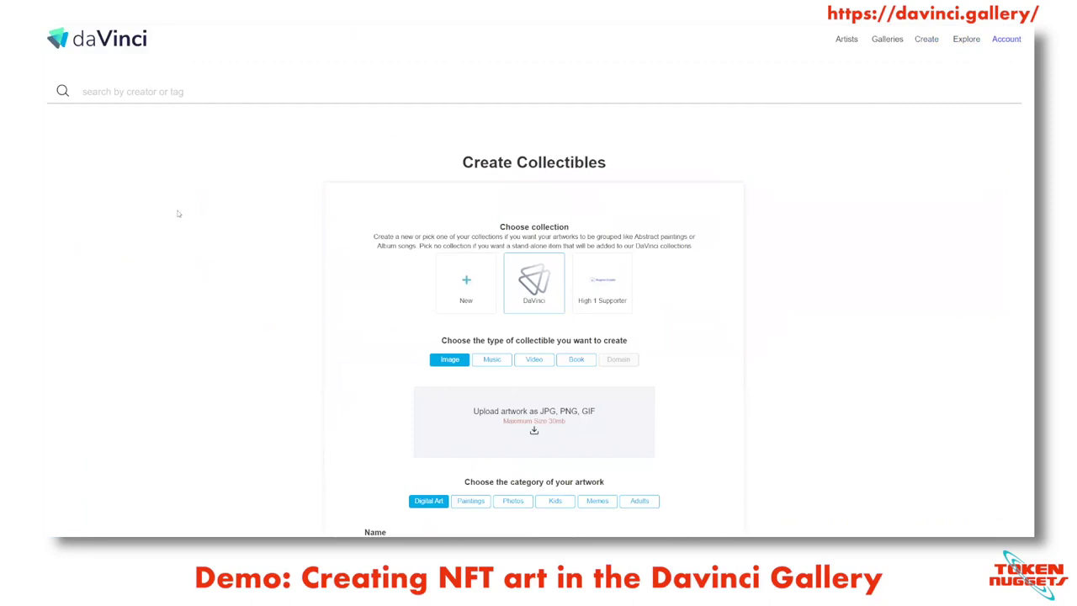
{"action": "scroll", "coordinate": [183, 227], "scroll_direction": "down", "scroll_amount": 1}
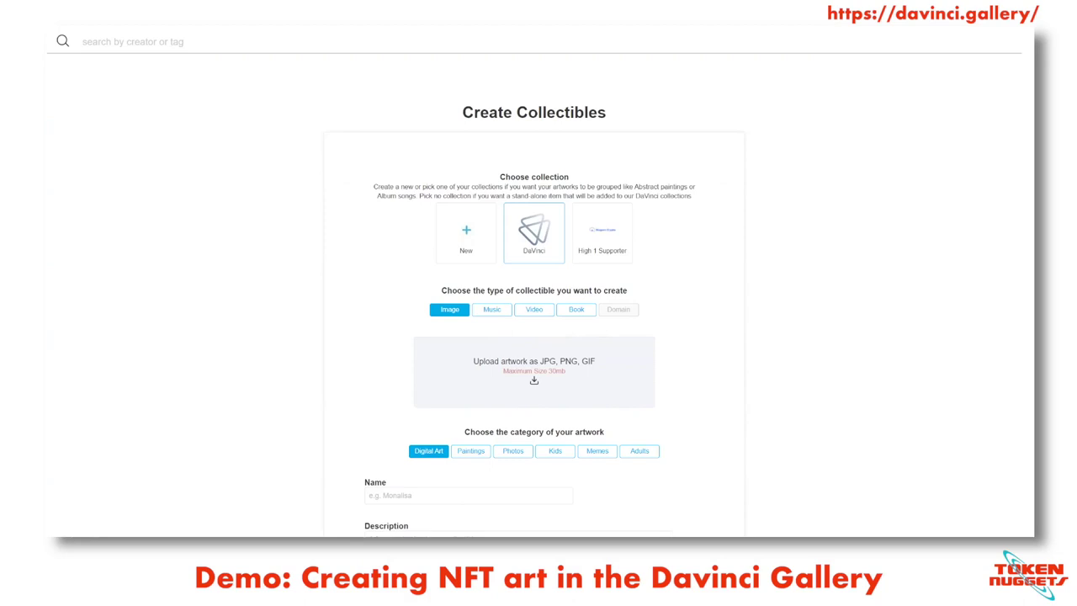
{"action": "left_click", "coordinate": [605, 241]}
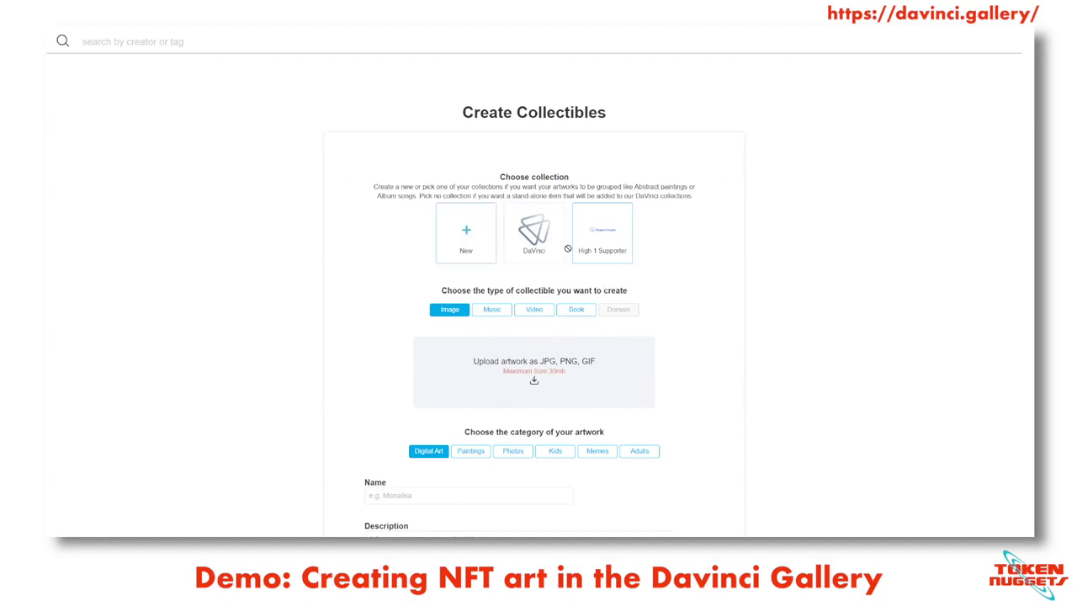
{"action": "left_click", "coordinate": [477, 242]}
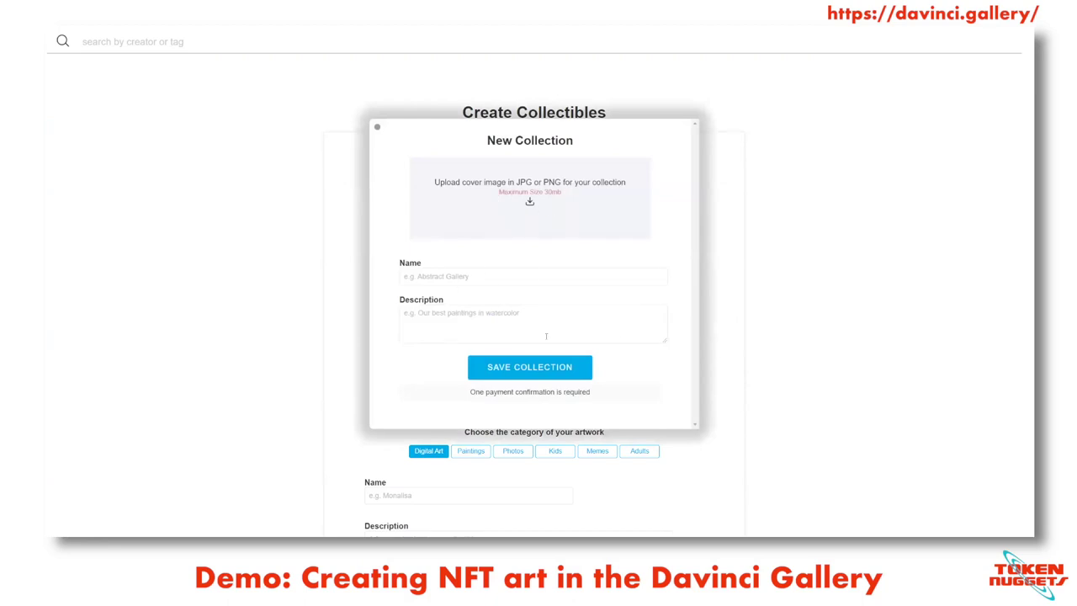
{"action": "left_click", "coordinate": [377, 128]}
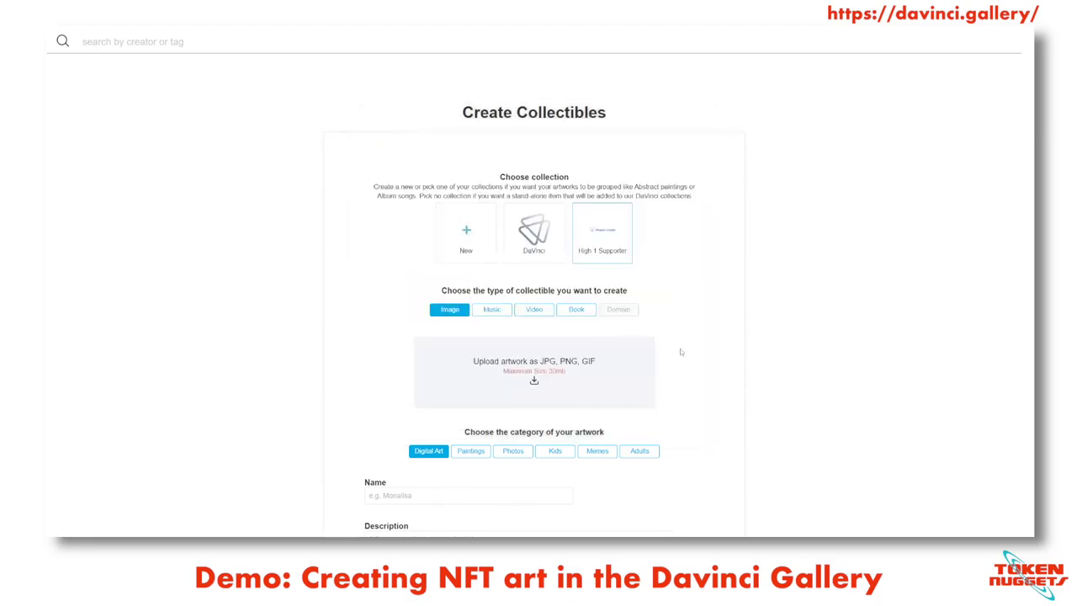
- Select the DaVinci collection and upload the galaxy cat image as Digital Art
{"action": "scroll", "coordinate": [804, 280], "scroll_direction": "down", "scroll_amount": 1}
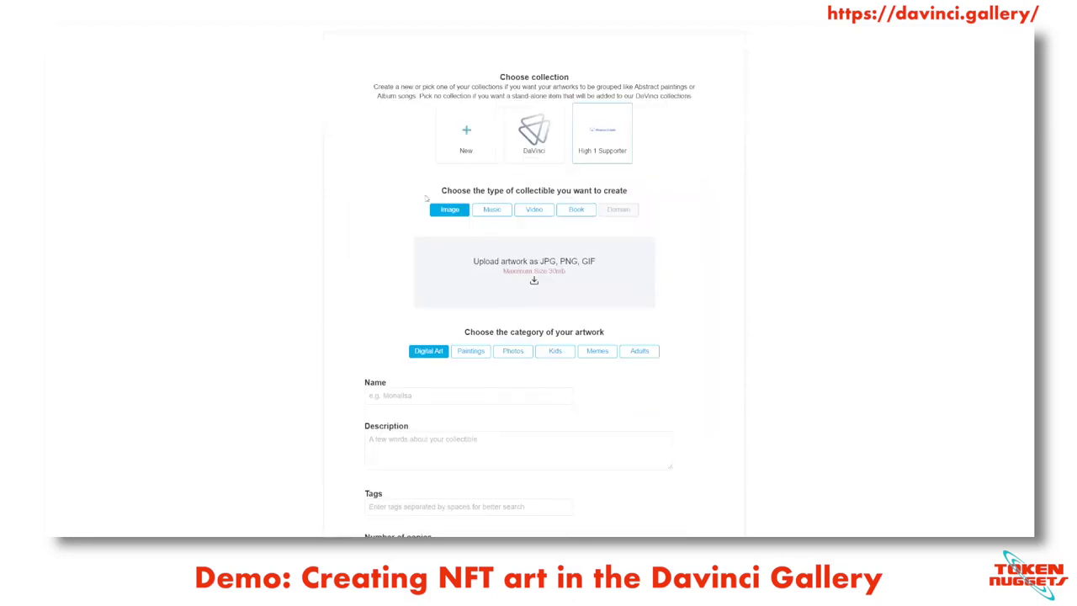
{"action": "left_click", "coordinate": [539, 143]}
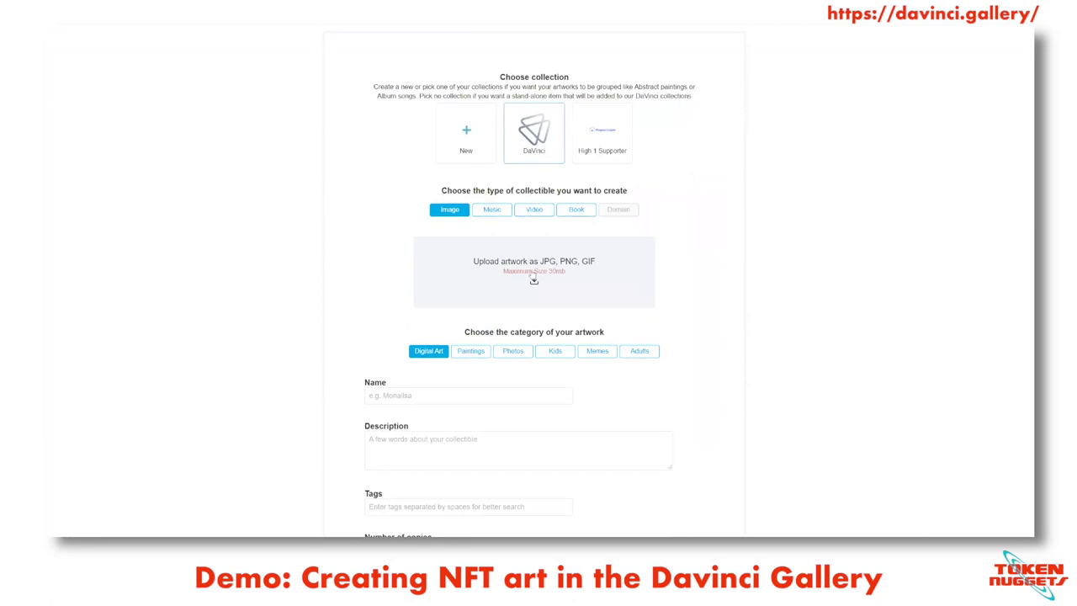
{"action": "scroll", "coordinate": [534, 280], "scroll_direction": "down", "scroll_amount": 1}
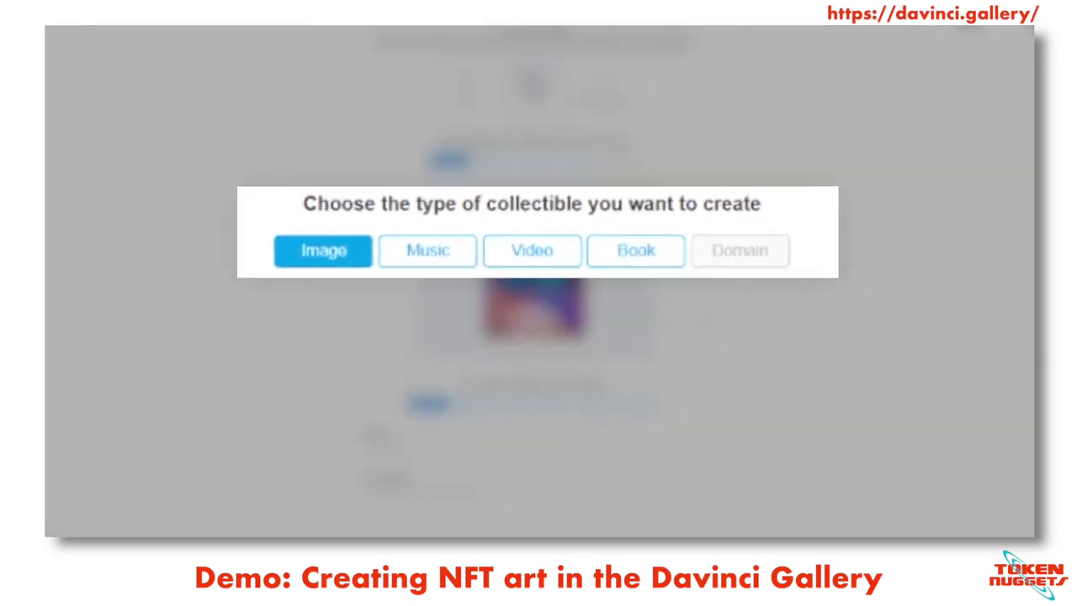
{"action": "scroll", "coordinate": [709, 330], "scroll_direction": "down", "scroll_amount": 1}
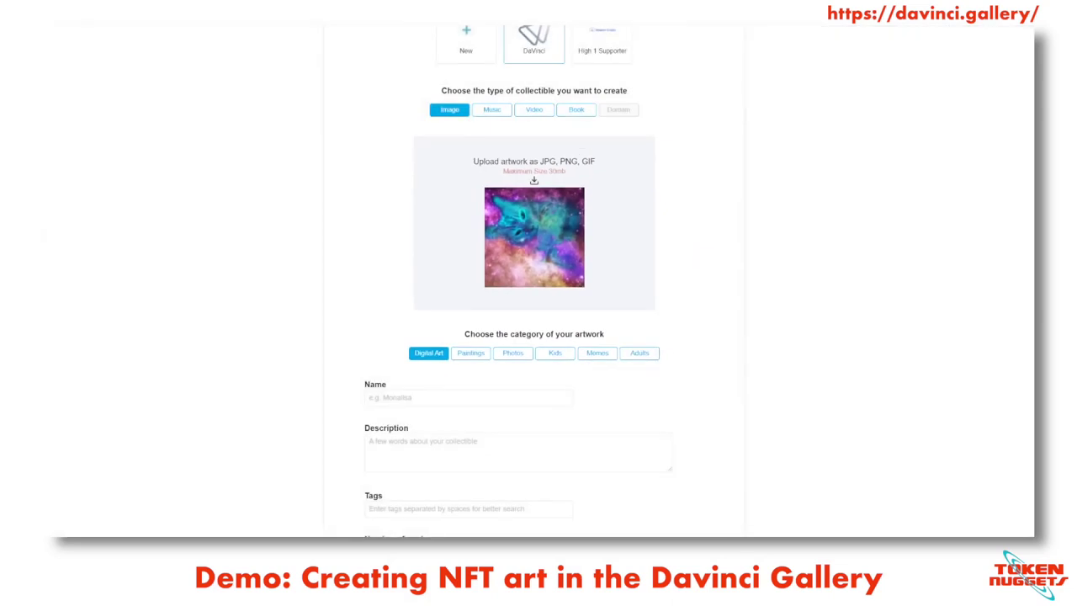
- Enter name 'Slugom Crypto Kitty - Rare Mystic Kitty', the description, and tags Mascot, Validator, Kitty
{"action": "left_click", "coordinate": [468, 397]}
{"action": "type", "text": "Slugom Crypto Kitty - Mystic Kitty"}
{"action": "left_click", "coordinate": [438, 397]}
{"action": "type", "text": "Rare"}
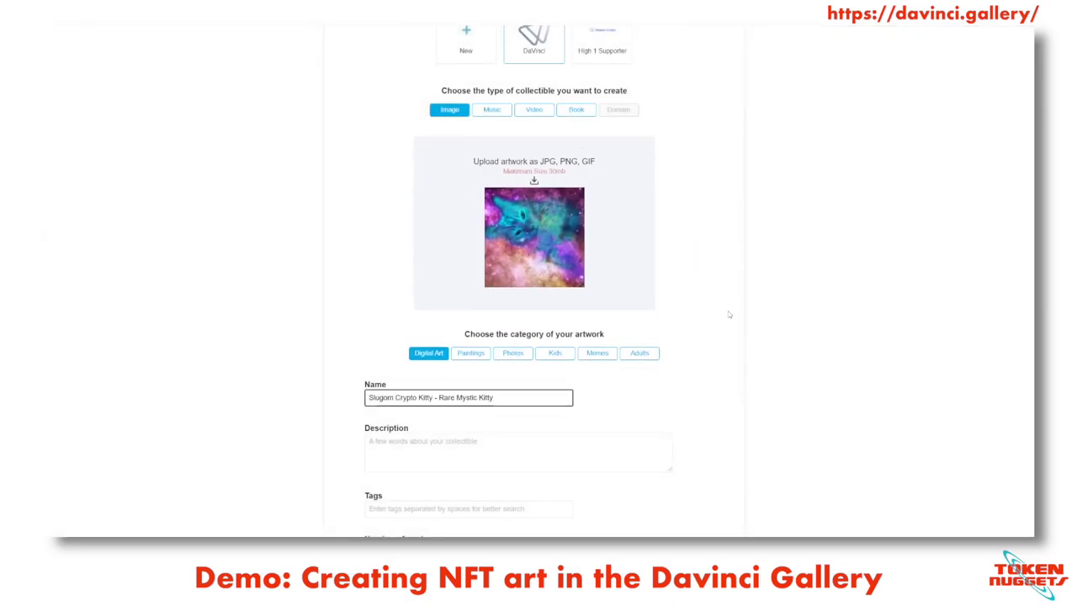
{"action": "key", "text": "ctrl+v"}
{"action": "scroll", "coordinate": [698, 370], "scroll_direction": "down", "scroll_amount": 1}
{"action": "scroll", "coordinate": [698, 372], "scroll_direction": "down", "scroll_amount": 4}
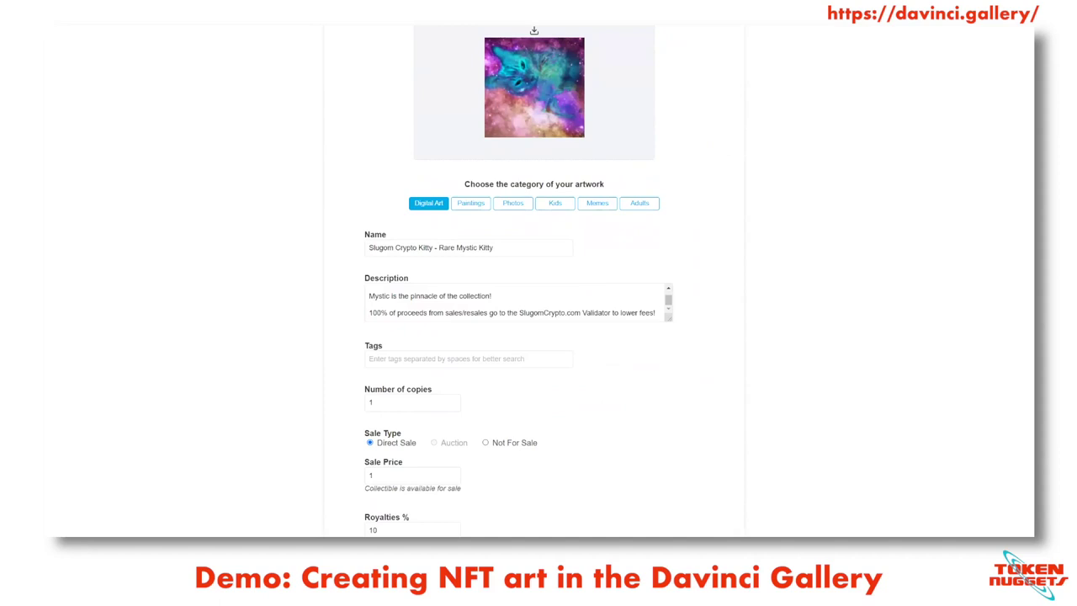
{"action": "left_click", "coordinate": [495, 362]}
{"action": "type", "text": "Mascot, Validator, Kitty"}
{"action": "scroll", "coordinate": [543, 390], "scroll_direction": "down", "scroll_amount": 3}
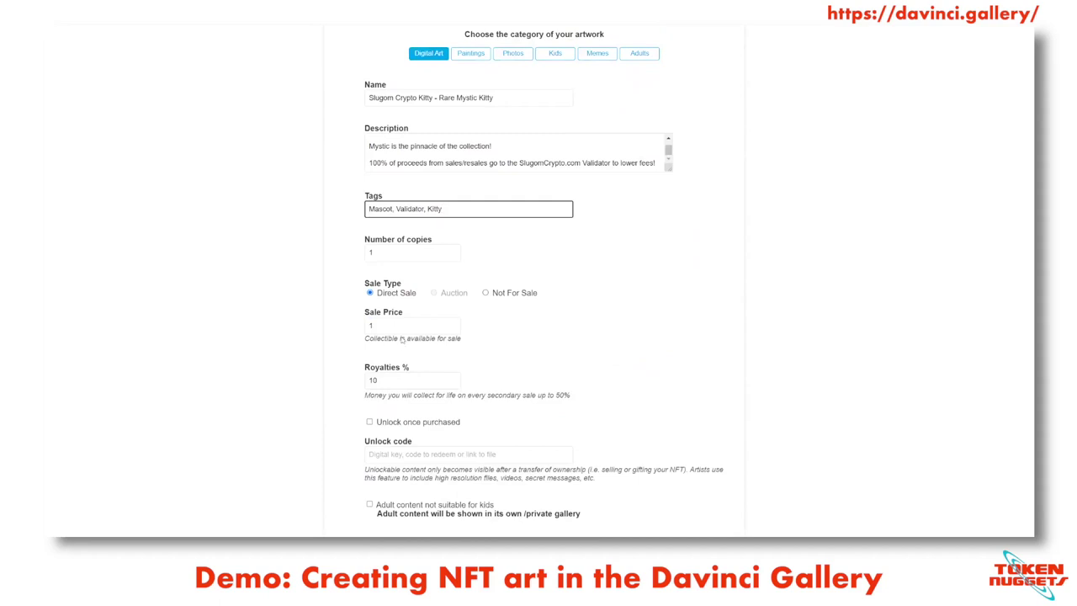
- Set the sale price to 1000 and royalties to 50%
{"action": "key", "text": "Tab"}
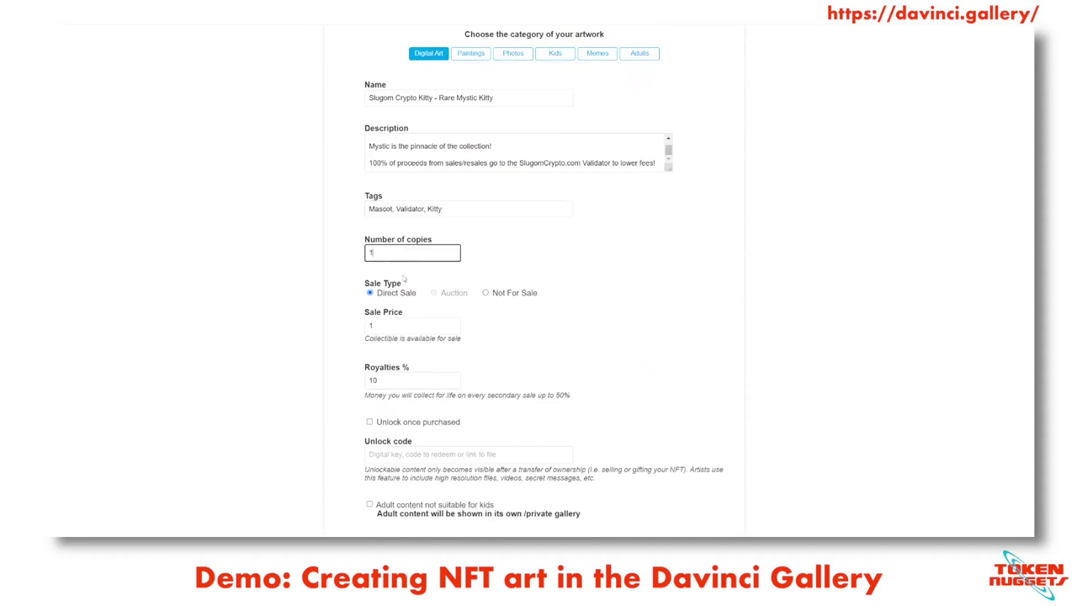
{"action": "key", "text": "Tab"}
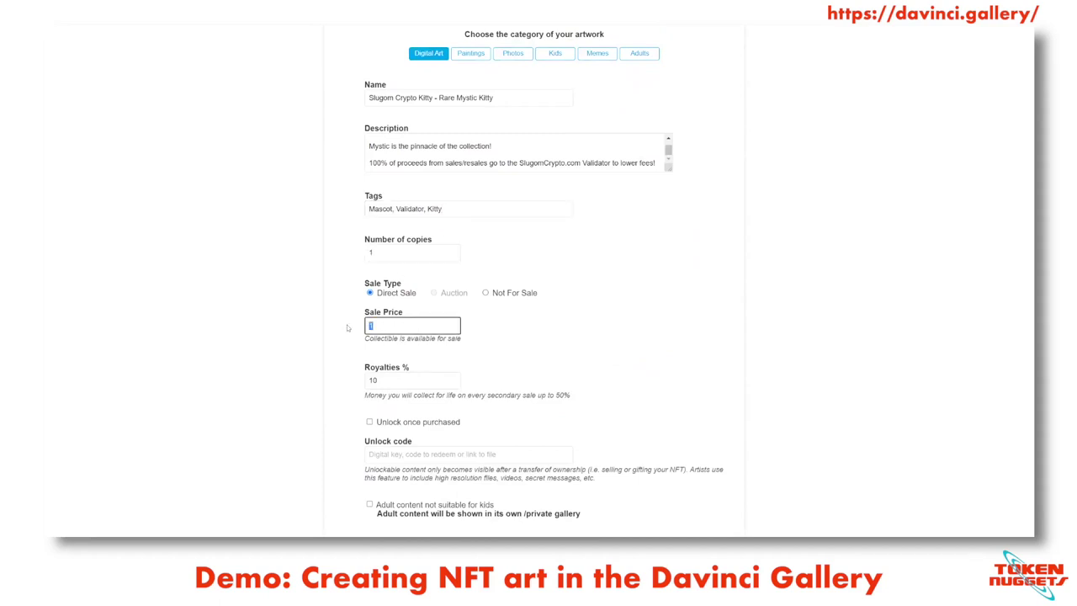
{"action": "type", "text": "1000"}
{"action": "key", "text": "Tab"}
{"action": "type", "text": "50"}
{"action": "left_click", "coordinate": [660, 383]}
{"action": "scroll", "coordinate": [604, 385], "scroll_direction": "down", "scroll_amount": 1}
{"action": "scroll", "coordinate": [601, 392], "scroll_direction": "up", "scroll_amount": 3}
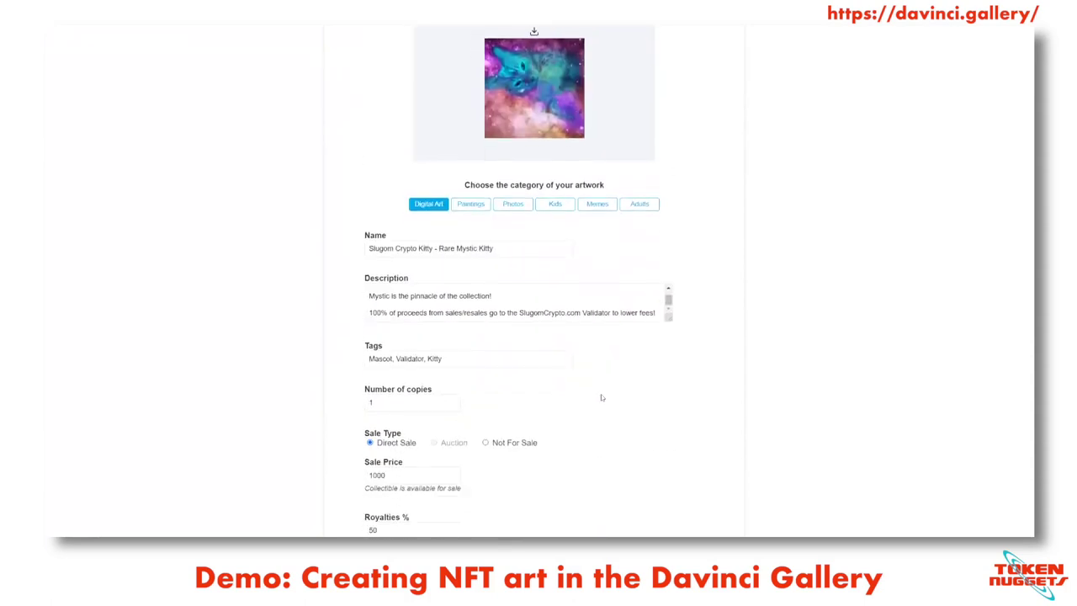
{"action": "scroll", "coordinate": [600, 395], "scroll_direction": "down", "scroll_amount": 3}
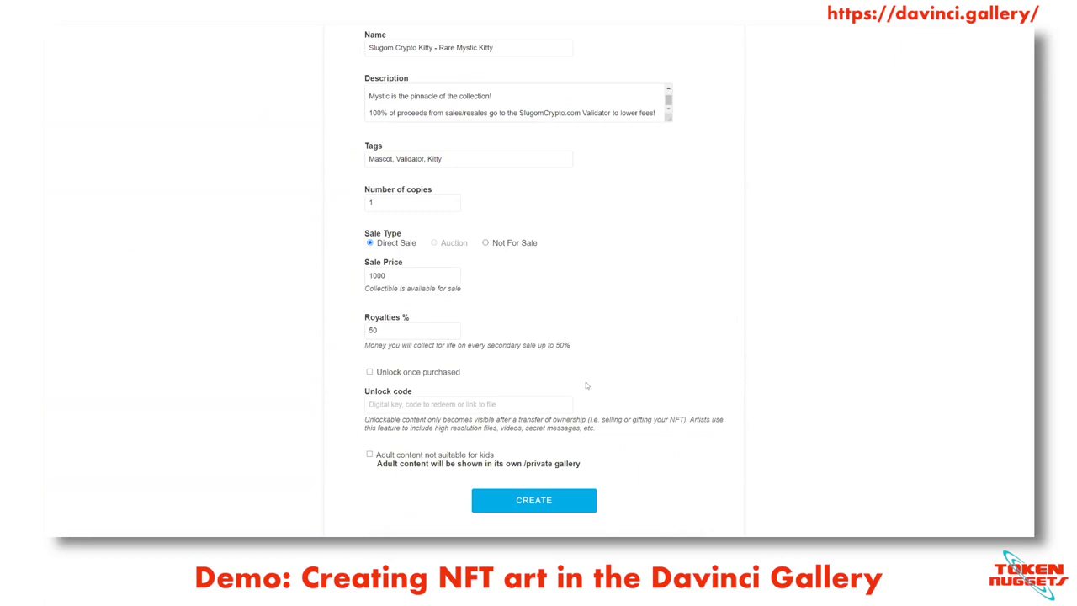
{"action": "left_click_drag", "start_coordinate": [568, 346], "coordinate": [535, 337]}
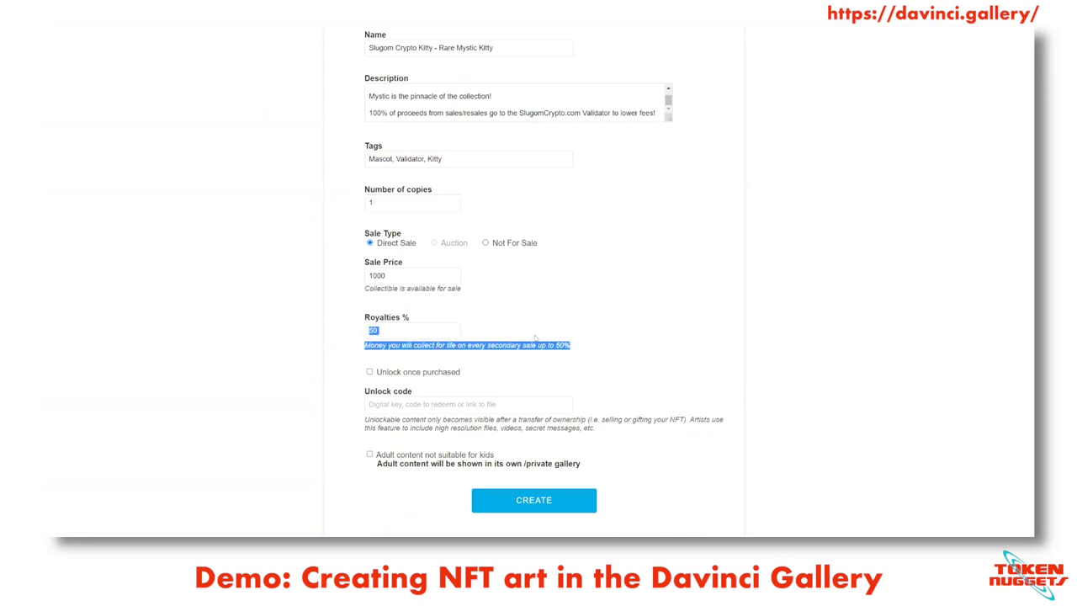
- Check the completed form: one copy, Direct Sale at 1000, 50% royalties, no unlock code
{"action": "left_click", "coordinate": [541, 346]}
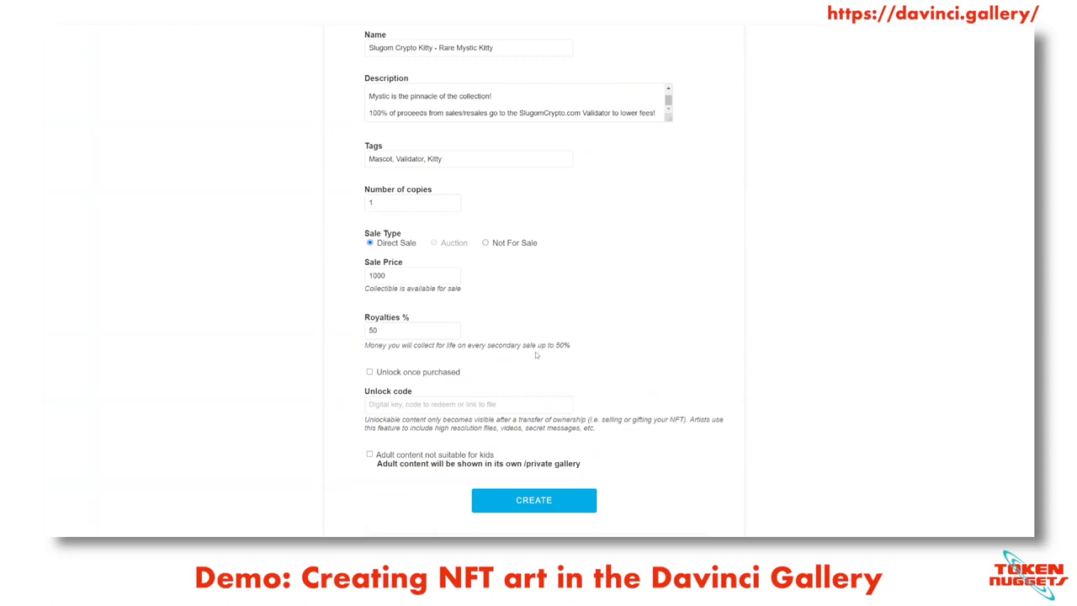
{"action": "scroll", "coordinate": [535, 355], "scroll_direction": "down", "scroll_amount": 2}
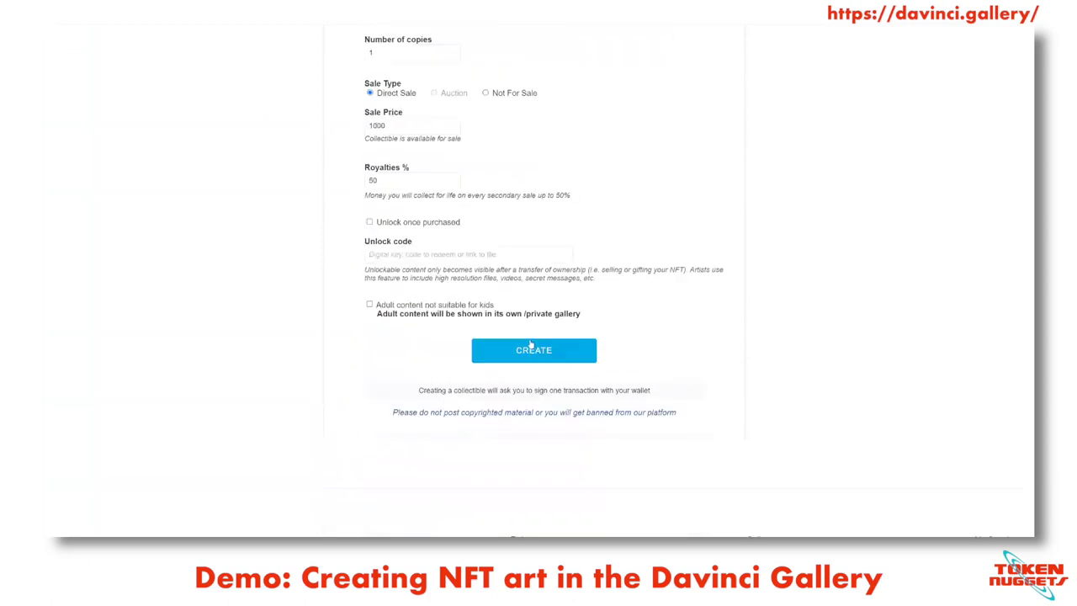
- Create the Rare Mystic Kitty NFT and approve the minting transaction in the wallet
{"action": "left_click", "coordinate": [533, 348]}
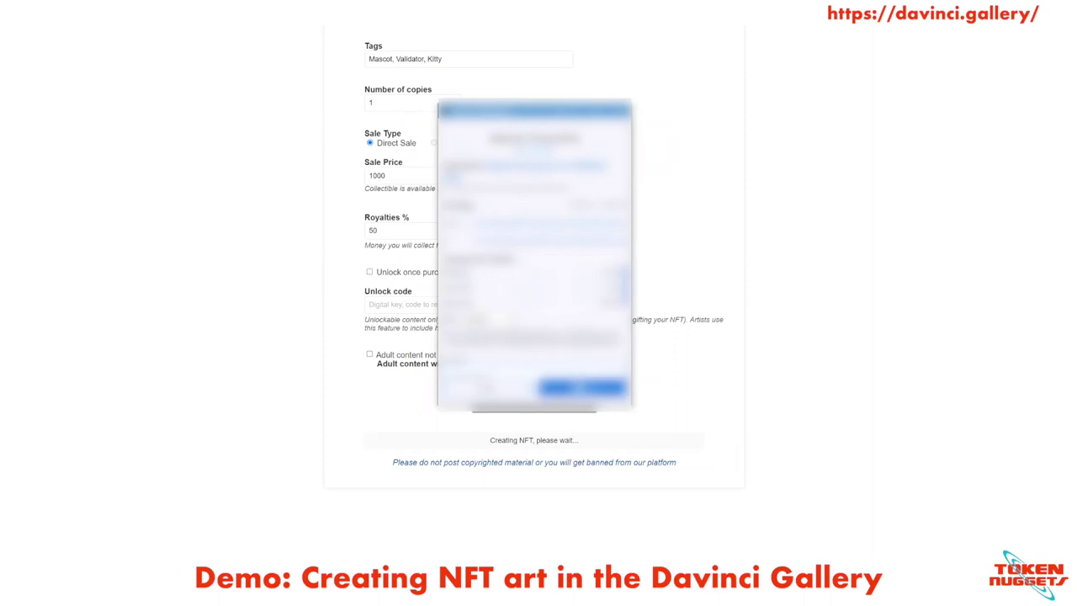
{"action": "left_click", "coordinate": [581, 388]}
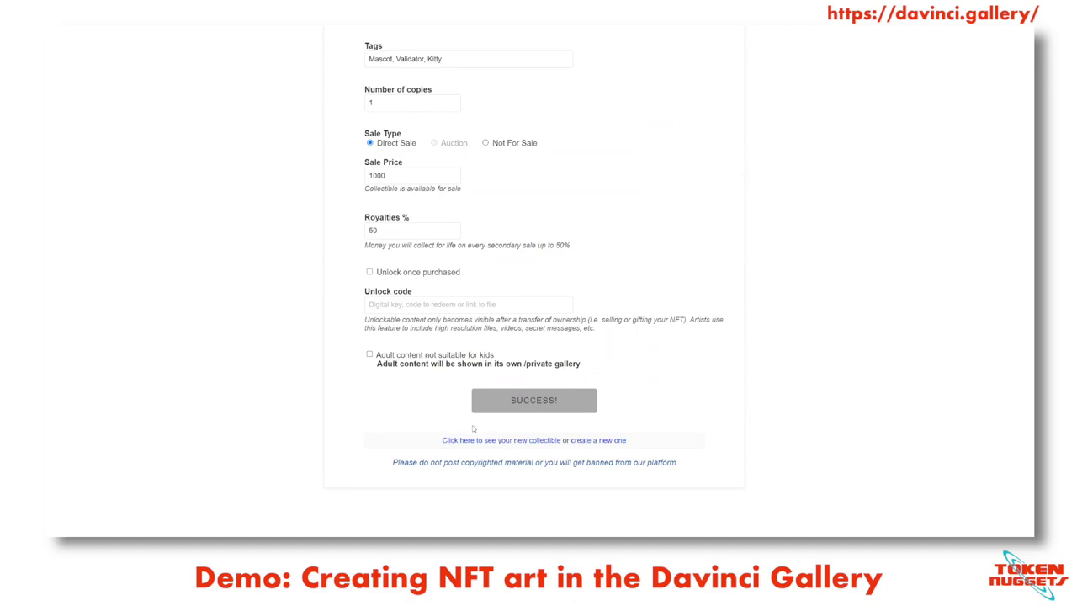
- Open the newly created collectible's edit page
{"action": "left_click", "coordinate": [531, 441]}
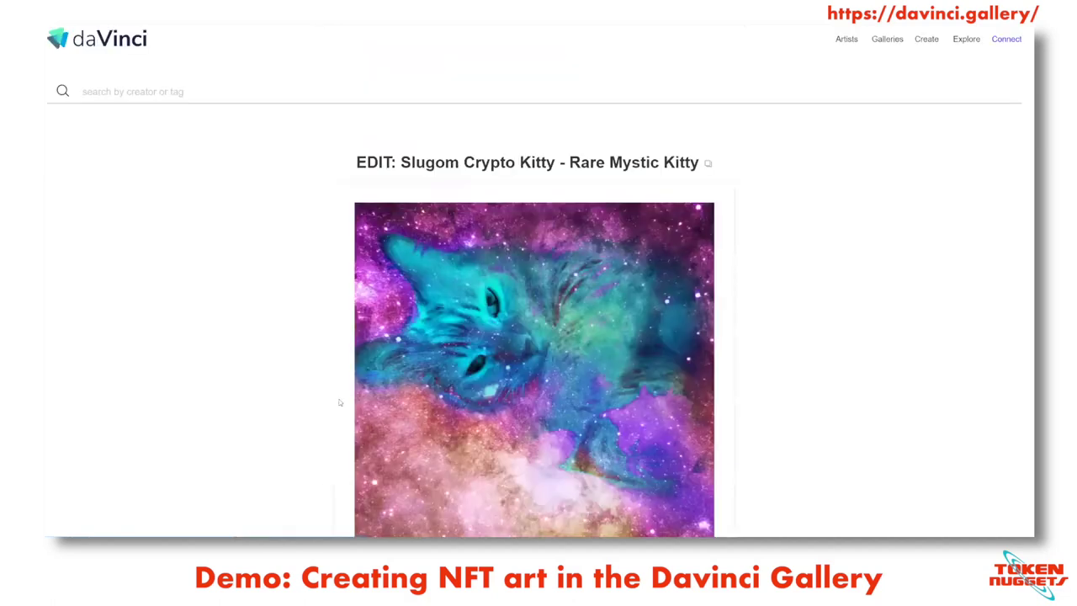
{"action": "scroll", "coordinate": [223, 278], "scroll_direction": "down", "scroll_amount": 1}
{"action": "scroll", "coordinate": [301, 291], "scroll_direction": "down", "scroll_amount": 5}
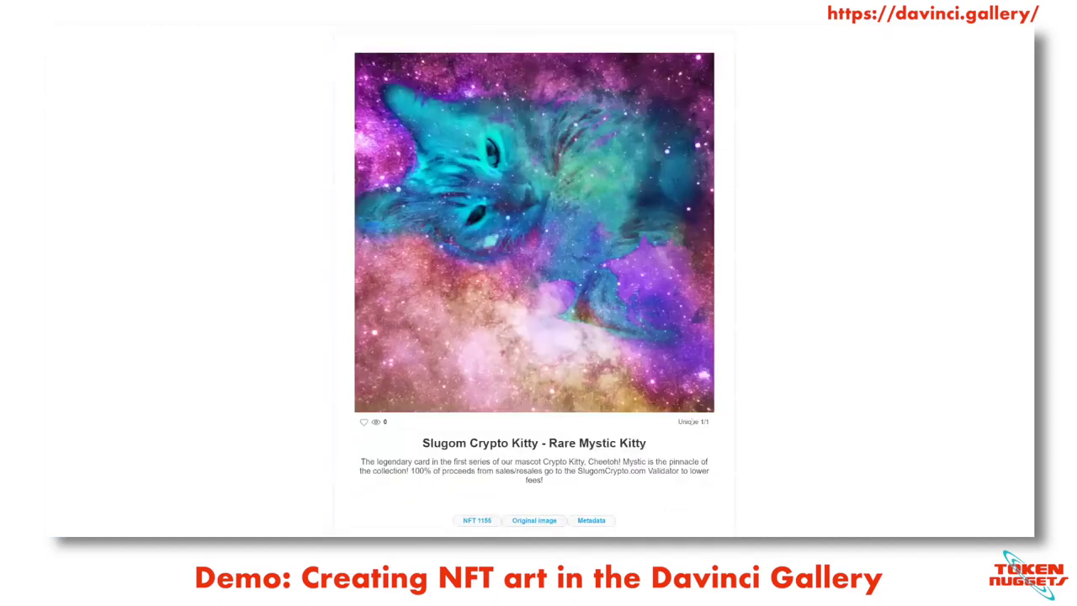
{"action": "scroll", "coordinate": [505, 336], "scroll_direction": "down", "scroll_amount": 3}
- Replace 'Rare' with 'Unique' in the NFT's name
{"action": "double_click", "coordinate": [498, 397]}
{"action": "type", "text": "UniqueMystic Kitty"}
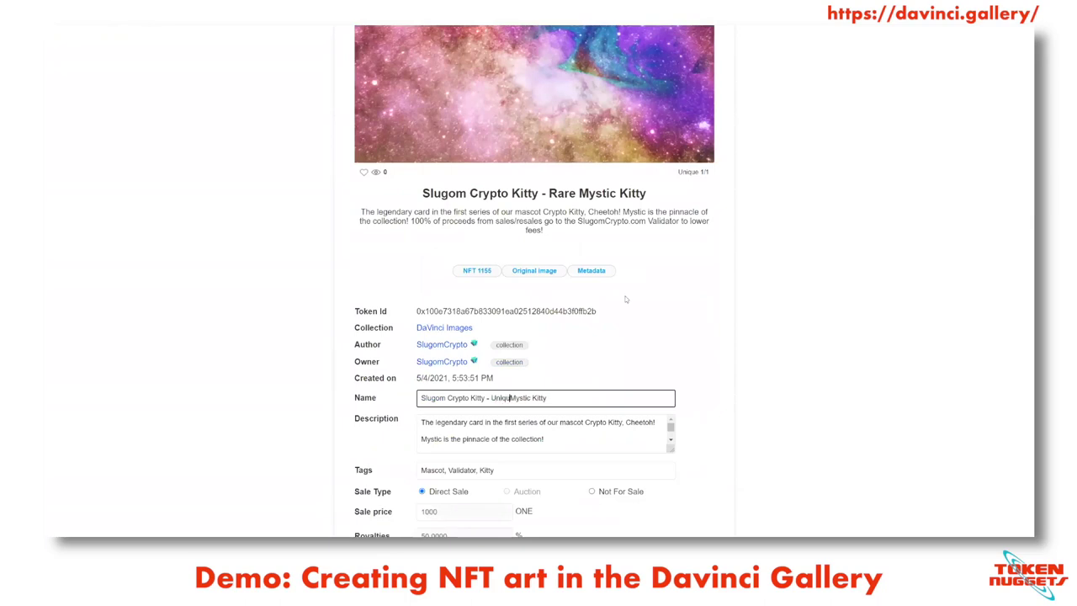
{"action": "key", "text": "Left"}
{"action": "key", "text": "Left"}
{"action": "key", "text": "Left"}
{"action": "key", "text": "Left"}
{"action": "key", "text": "Left"}
{"action": "key", "text": "Left"}
{"action": "key", "text": "Right"}
{"action": "scroll", "coordinate": [592, 323], "scroll_direction": "down", "scroll_amount": 1}
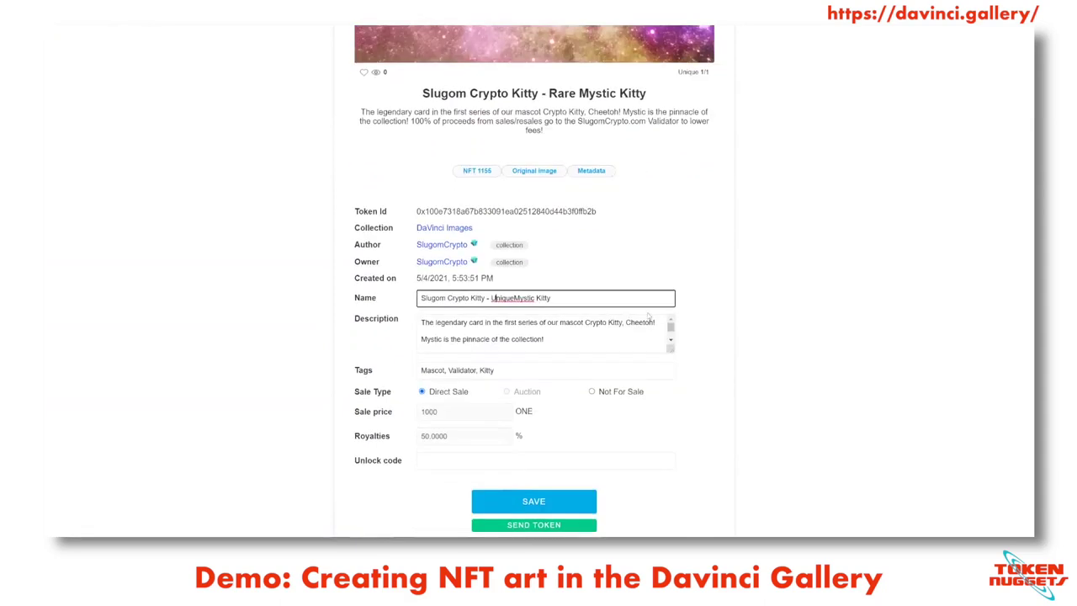
{"action": "scroll", "coordinate": [591, 337], "scroll_direction": "down", "scroll_amount": 2}
{"action": "scroll", "coordinate": [591, 337], "scroll_direction": "up", "scroll_amount": 2}
{"action": "scroll", "coordinate": [538, 513], "scroll_direction": "down", "scroll_amount": 1}
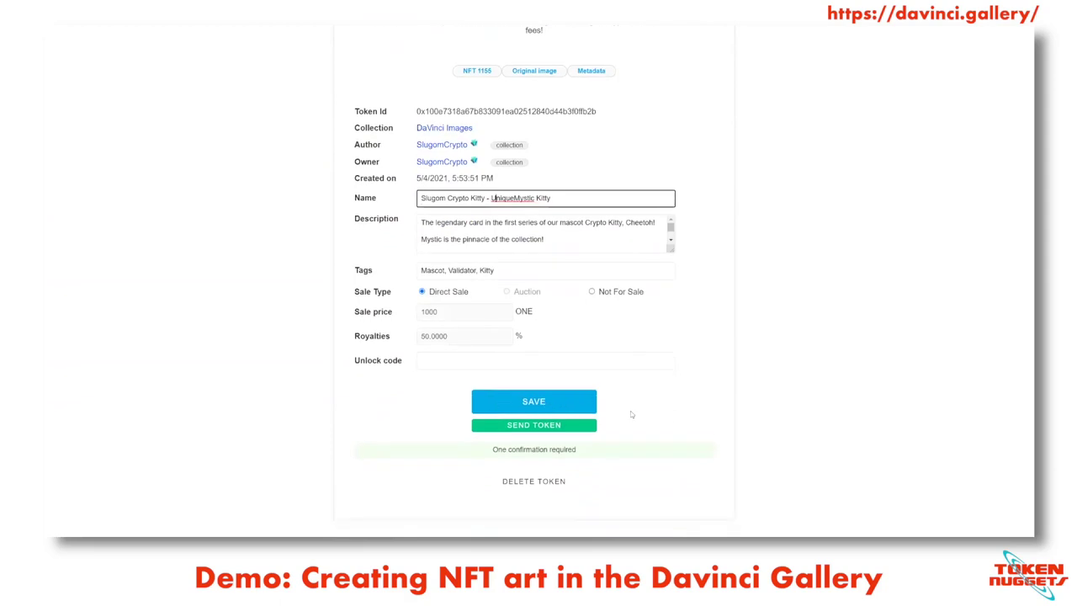
{"action": "scroll", "coordinate": [588, 421], "scroll_direction": "up", "scroll_amount": 2}
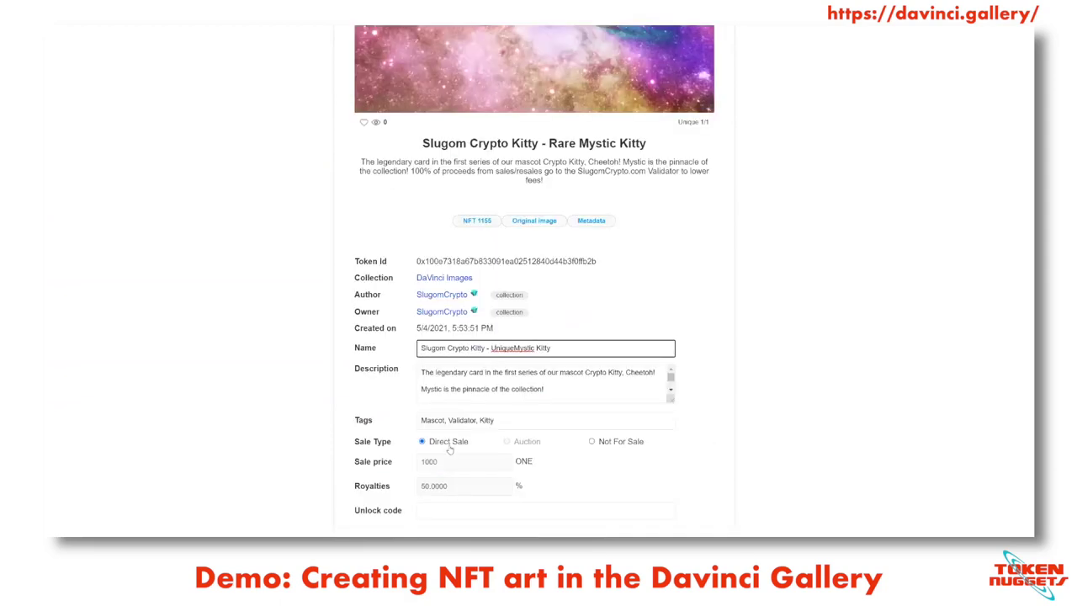
{"action": "scroll", "coordinate": [522, 421], "scroll_direction": "down", "scroll_amount": 1}
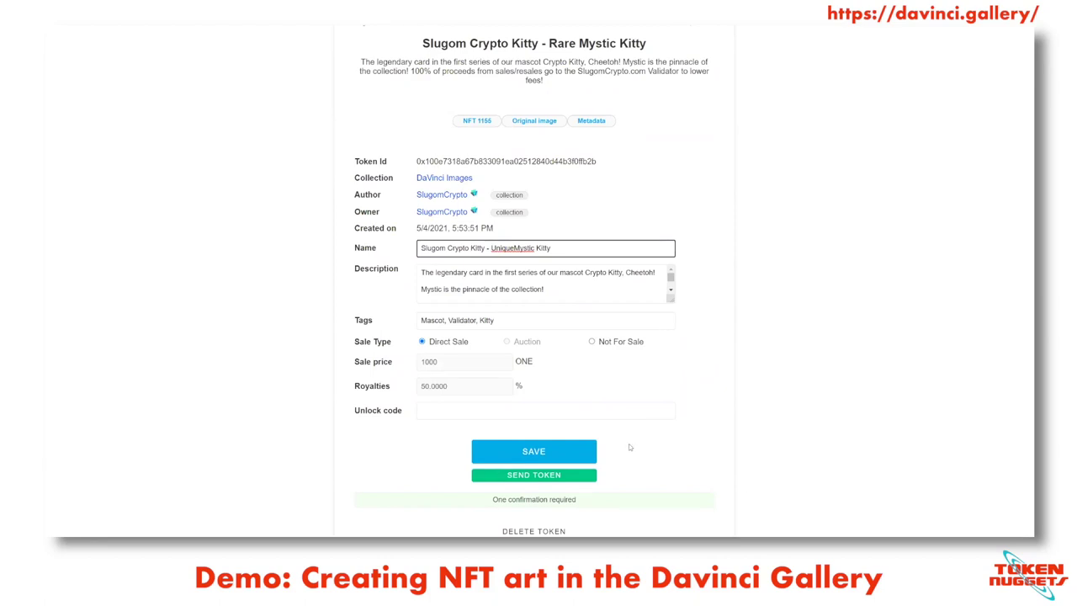
- Rename to 'Slugom Crypto Kitty - Unique Kitty' and change 'Mystic' to 'Unique' in the description
{"action": "scroll", "coordinate": [679, 421], "scroll_direction": "down", "scroll_amount": 1}
{"action": "scroll", "coordinate": [589, 336], "scroll_direction": "up", "scroll_amount": 1}
{"action": "double_click", "coordinate": [511, 248]}
{"action": "type", "text": "Unique"}
{"action": "double_click", "coordinate": [430, 289]}
{"action": "type", "text": "Unique"}
- Save the edits, confirmed by 'Token saved and sell order updated'
{"action": "scroll", "coordinate": [618, 262], "scroll_direction": "up", "scroll_amount": 2}
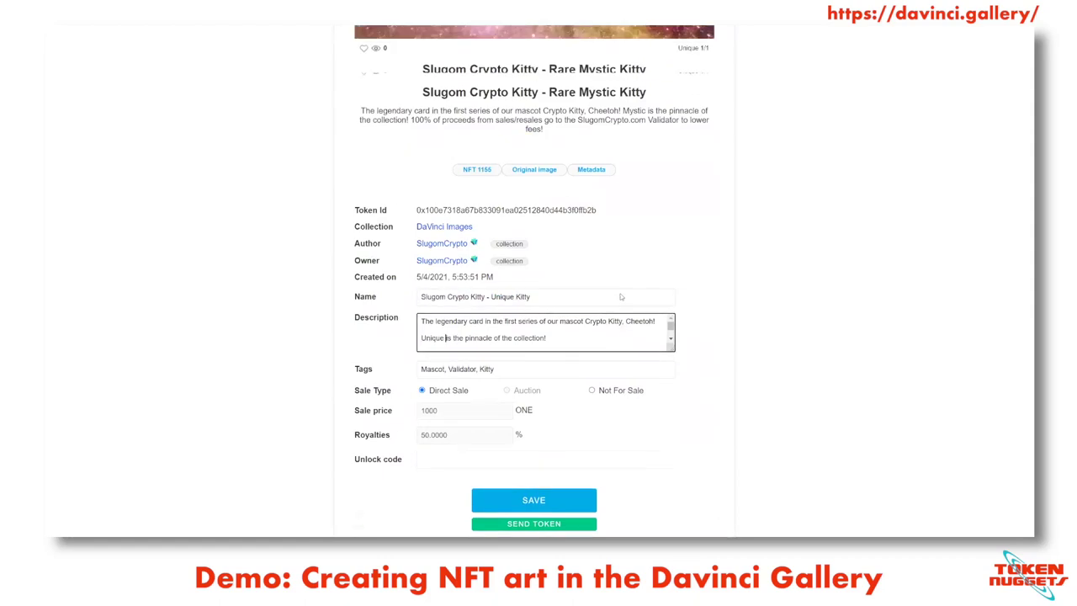
{"action": "scroll", "coordinate": [600, 327], "scroll_direction": "down", "scroll_amount": 2}
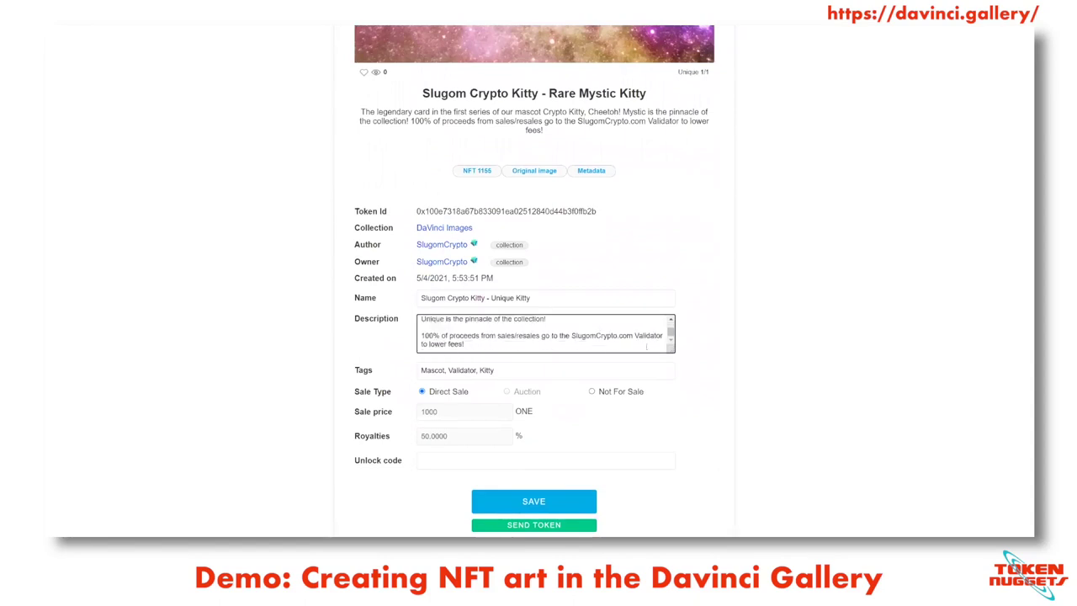
{"action": "scroll", "coordinate": [687, 404], "scroll_direction": "down", "scroll_amount": 3}
{"action": "left_click", "coordinate": [530, 362]}
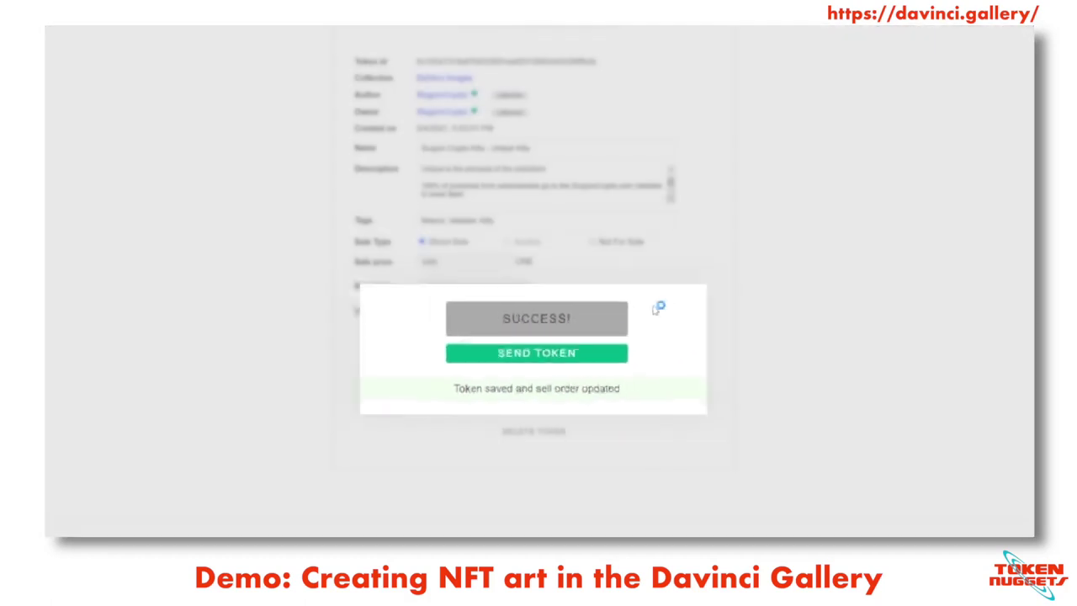
{"action": "scroll", "coordinate": [367, 105], "scroll_direction": "up", "scroll_amount": 5}
{"action": "scroll", "coordinate": [368, 104], "scroll_direction": "up", "scroll_amount": 4}
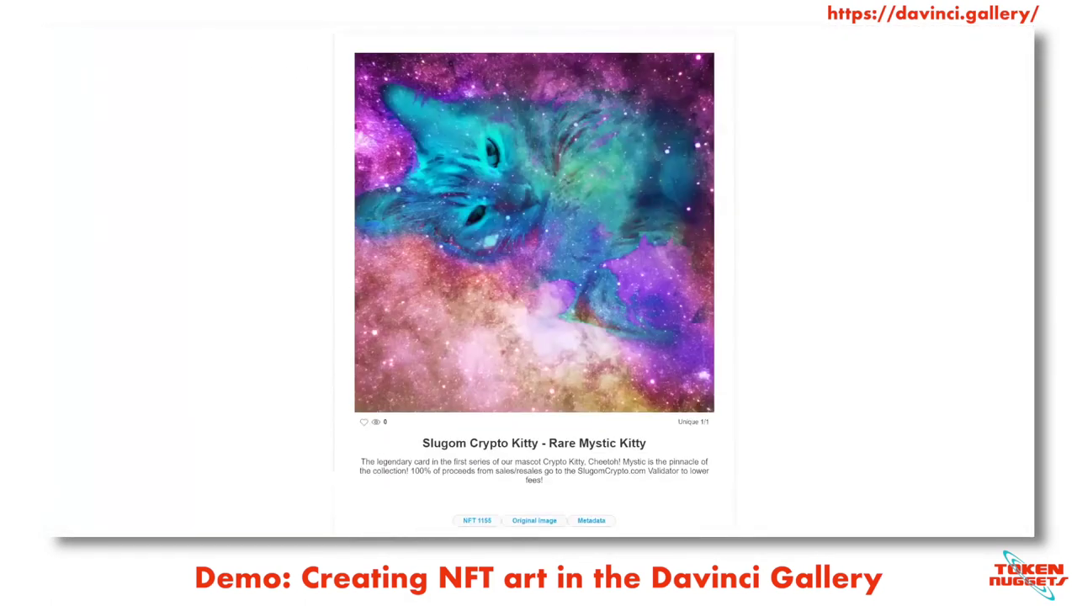
- Leave the Slugom Crypto Kitty edit page and return to the daVinci home gallery
{"action": "type", "text": "https://davinci.gallery/view/0x100e7318a67b833091ea02512840d44b3f0ffb2b"}
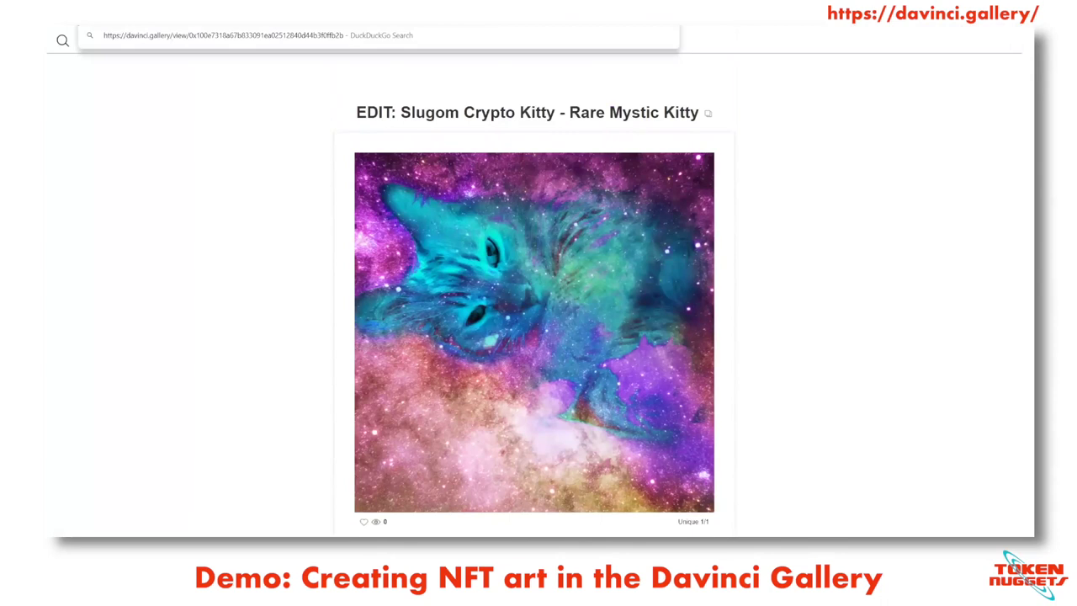
{"action": "left_click", "coordinate": [261, 199]}
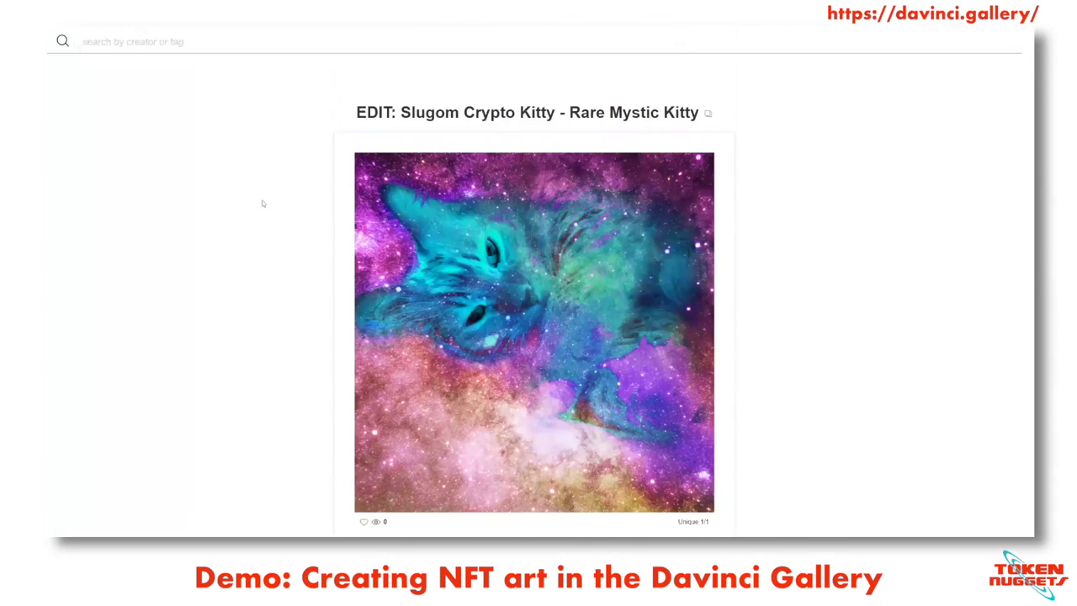
{"action": "scroll", "coordinate": [467, 231], "scroll_direction": "down", "scroll_amount": 15}
{"action": "scroll", "coordinate": [535, 255], "scroll_direction": "up", "scroll_amount": 15}
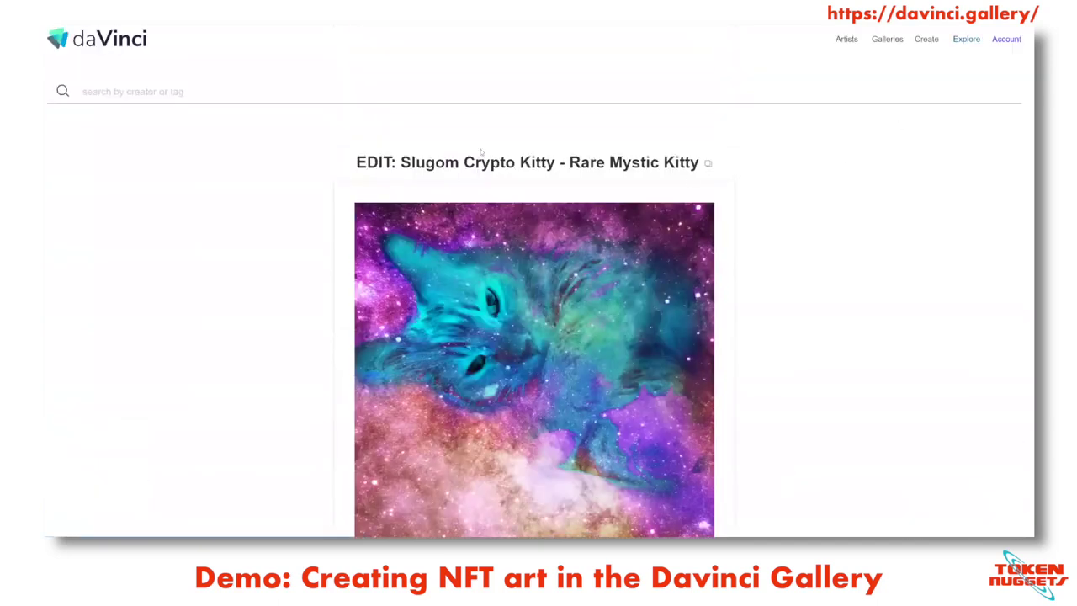
{"action": "key", "text": "alt+Left"}
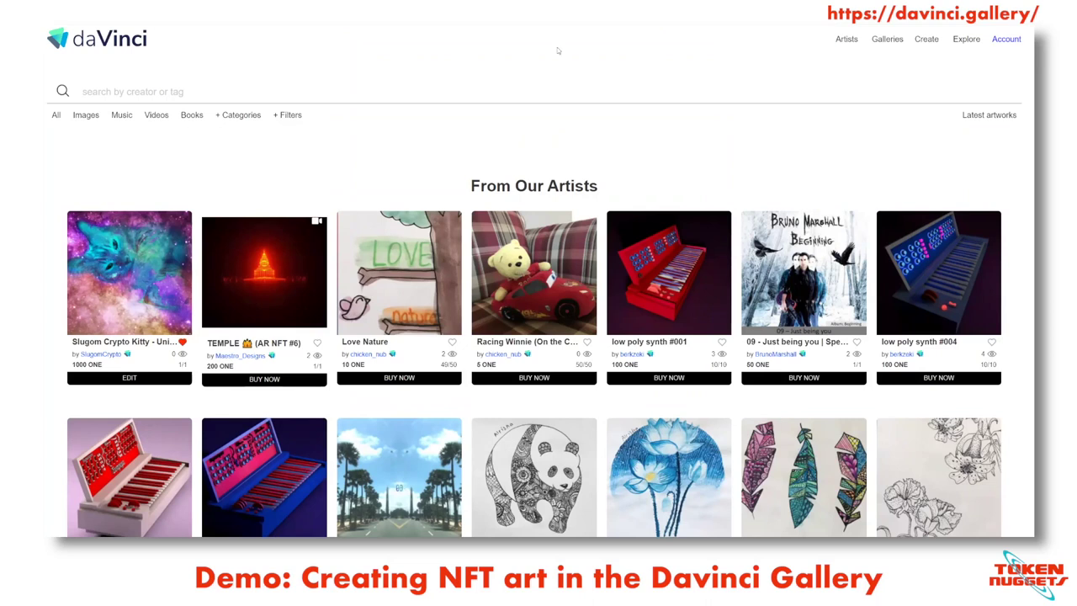
- View My Collection from the account menu, then return to the gallery home
{"action": "left_click", "coordinate": [1005, 39]}
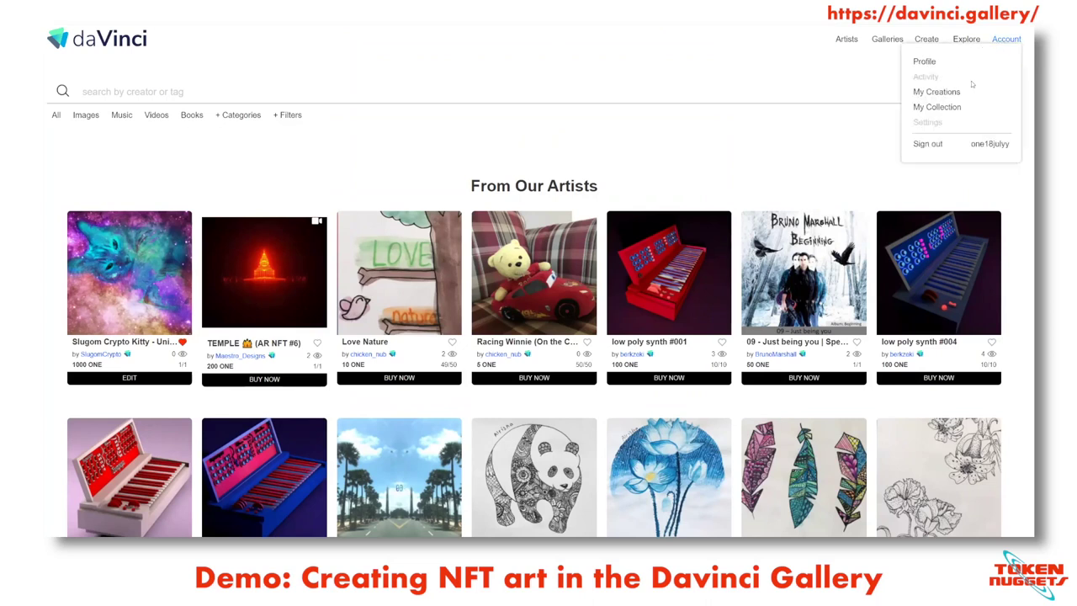
{"action": "left_click", "coordinate": [940, 106]}
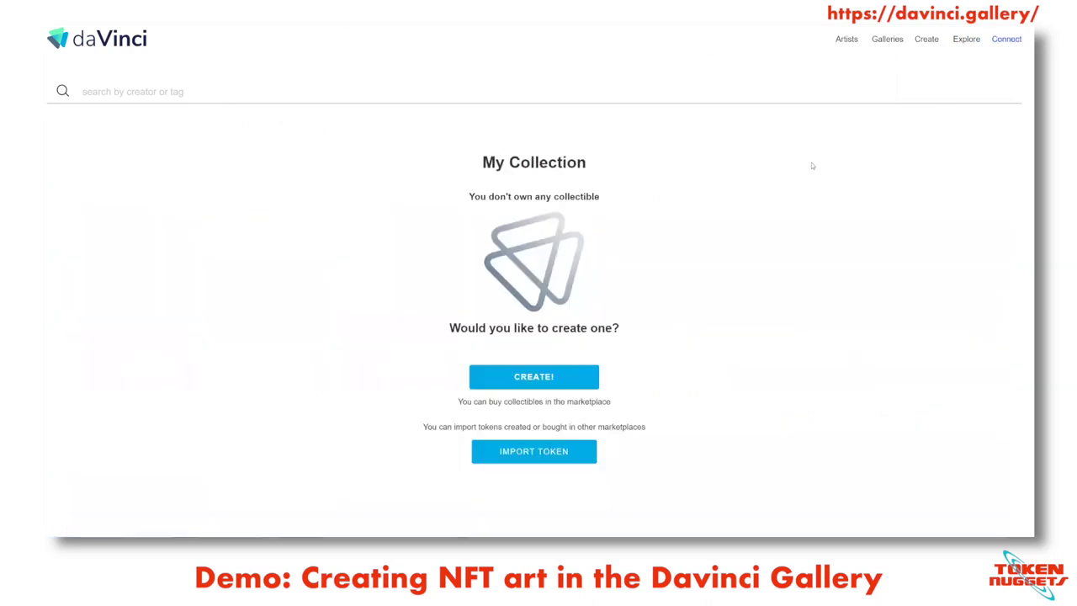
{"action": "left_click", "coordinate": [1005, 40]}
{"action": "right_click", "coordinate": [926, 80]}
{"action": "left_click", "coordinate": [842, 84]}
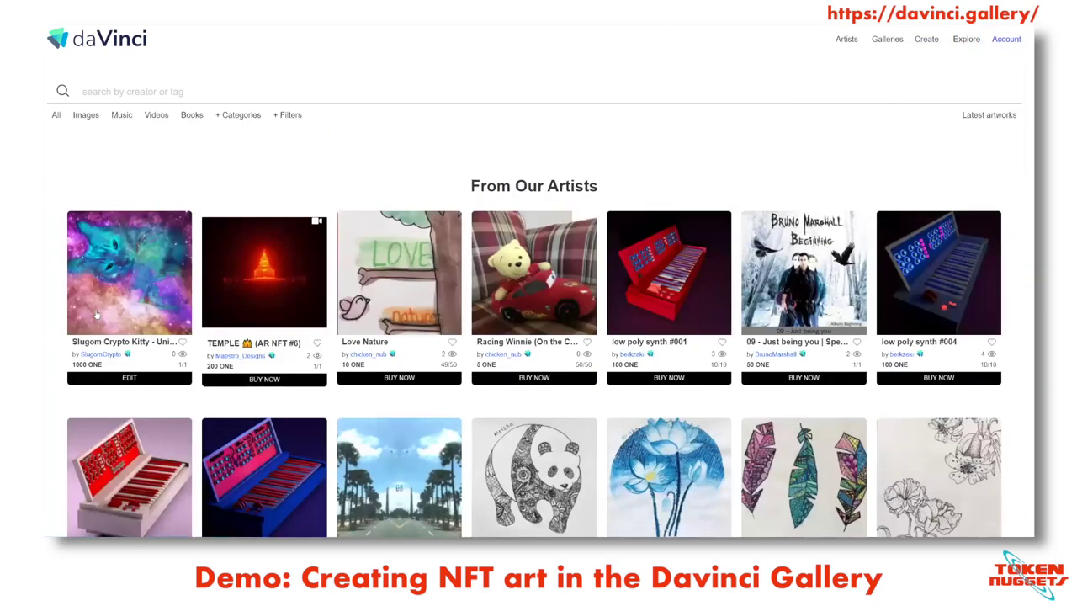
- Check the Slugom Crypto Kitty page, then open the 200 ONE TEMPLE (AR NFT #6) listing
{"action": "left_click", "coordinate": [97, 313]}
{"action": "scroll", "coordinate": [311, 281], "scroll_direction": "down", "scroll_amount": 4}
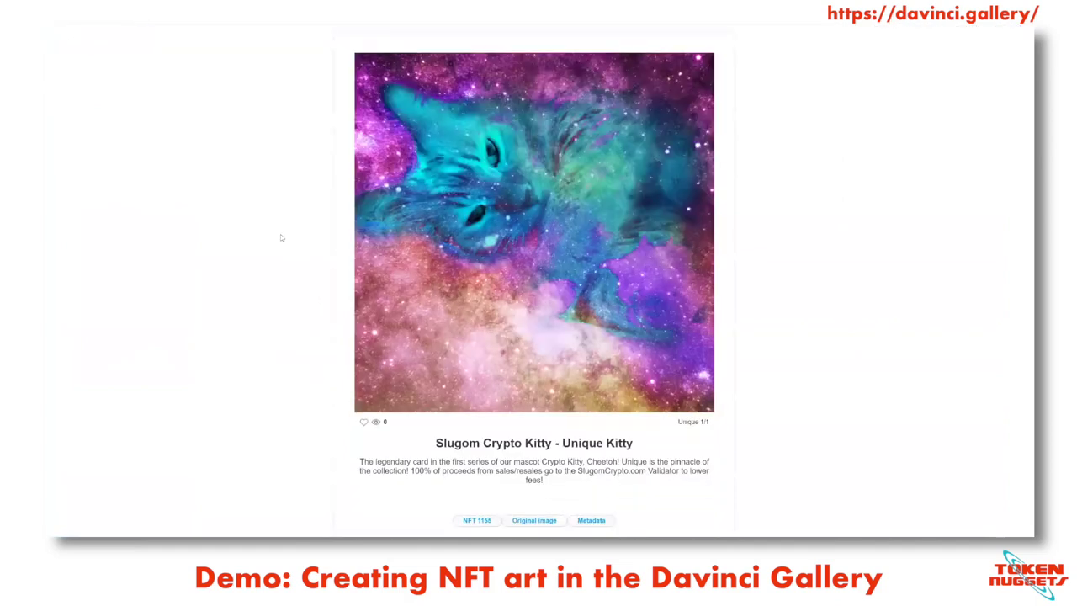
{"action": "scroll", "coordinate": [280, 238], "scroll_direction": "up", "scroll_amount": 3}
{"action": "right_click", "coordinate": [281, 237]}
{"action": "left_click", "coordinate": [279, 228]}
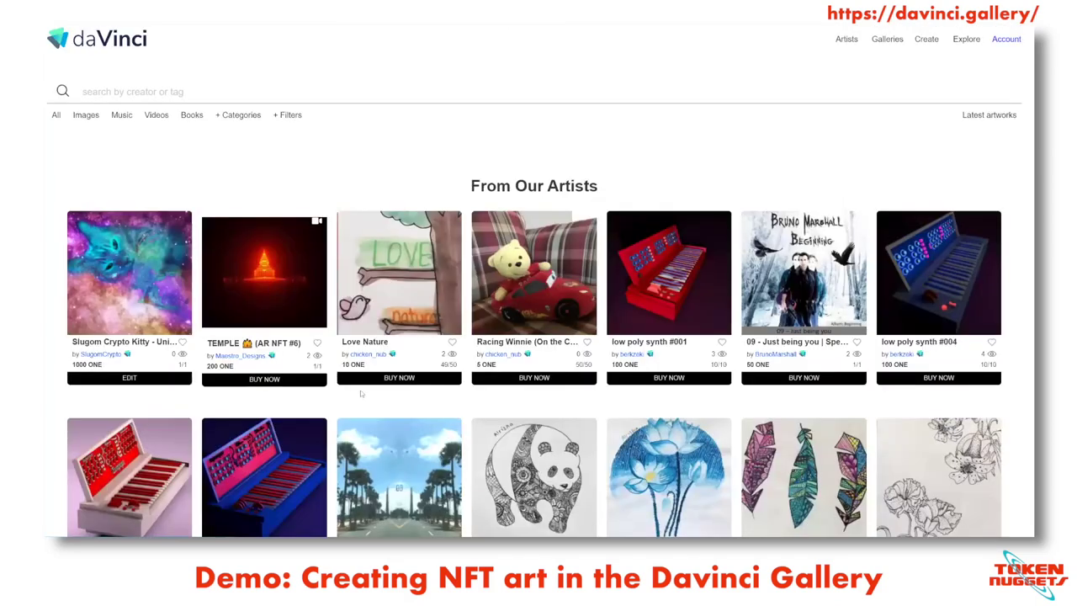
{"action": "left_click", "coordinate": [264, 277]}
{"action": "scroll", "coordinate": [500, 337], "scroll_direction": "down", "scroll_amount": 3}
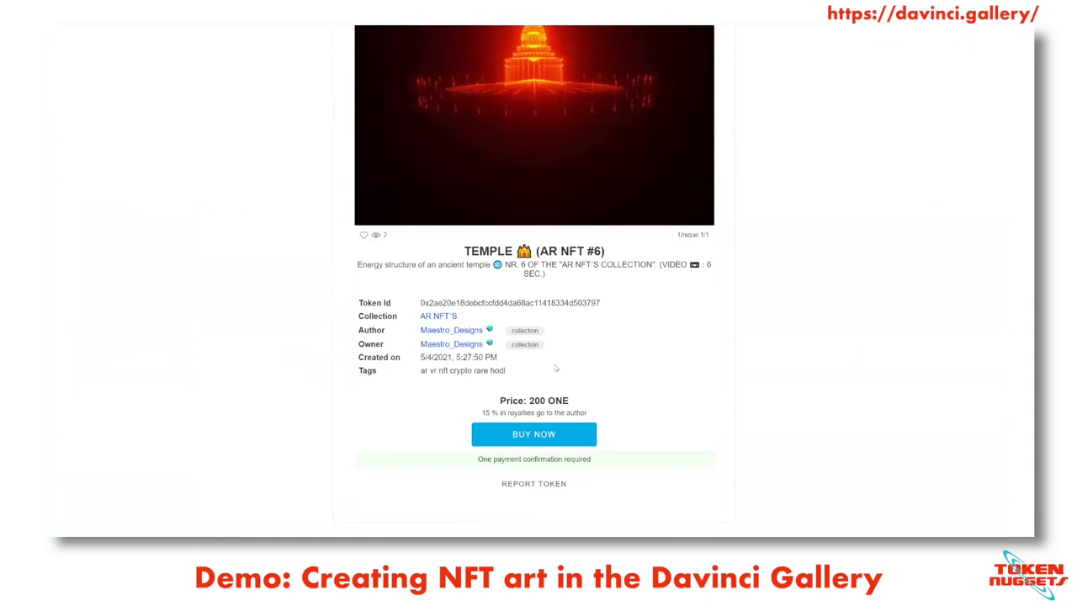
- Start buying TEMPLE (AR NFT #6) for 200 ONE and reject the wallet transaction request
{"action": "scroll", "coordinate": [555, 368], "scroll_direction": "down", "scroll_amount": 2}
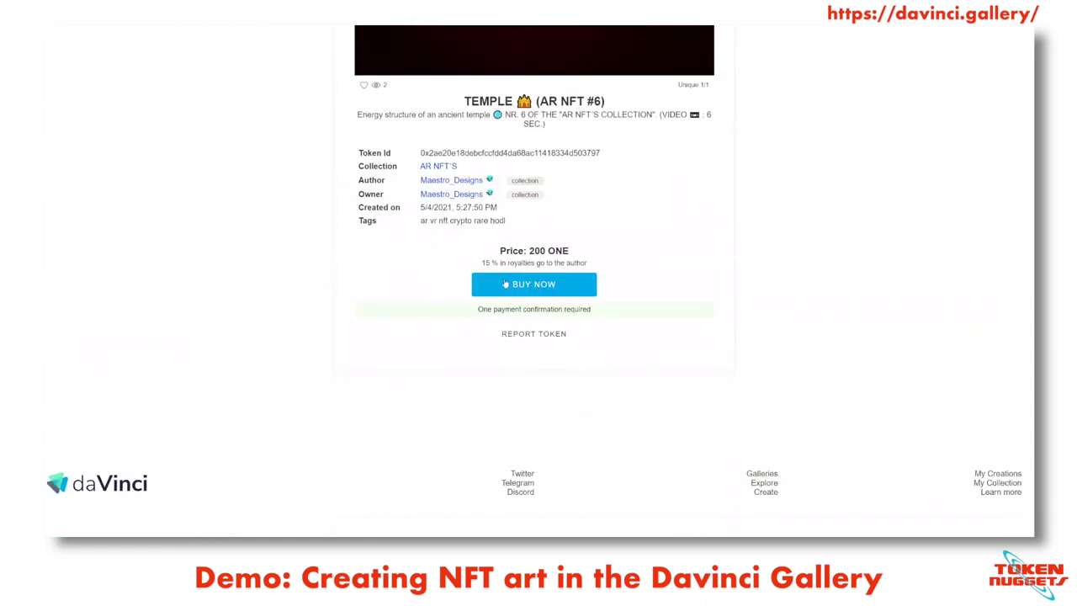
{"action": "left_click", "coordinate": [504, 284]}
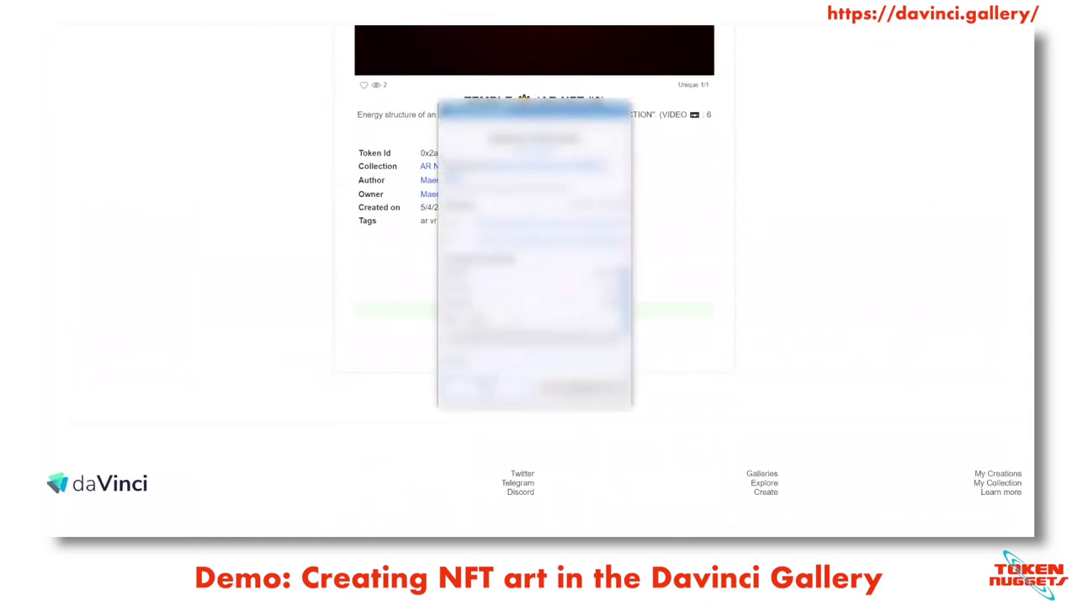
{"action": "left_click", "coordinate": [468, 387]}
{"action": "scroll", "coordinate": [295, 341], "scroll_direction": "up", "scroll_amount": 5}
{"action": "scroll", "coordinate": [303, 333], "scroll_direction": "up", "scroll_amount": 2}
{"action": "scroll", "coordinate": [316, 319], "scroll_direction": "down", "scroll_amount": 4}
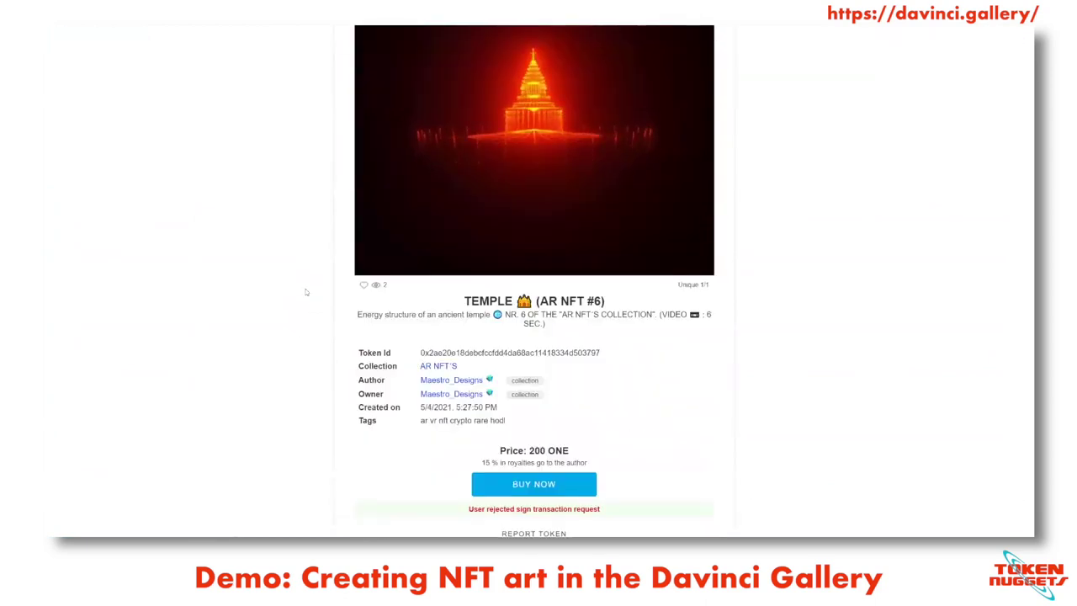